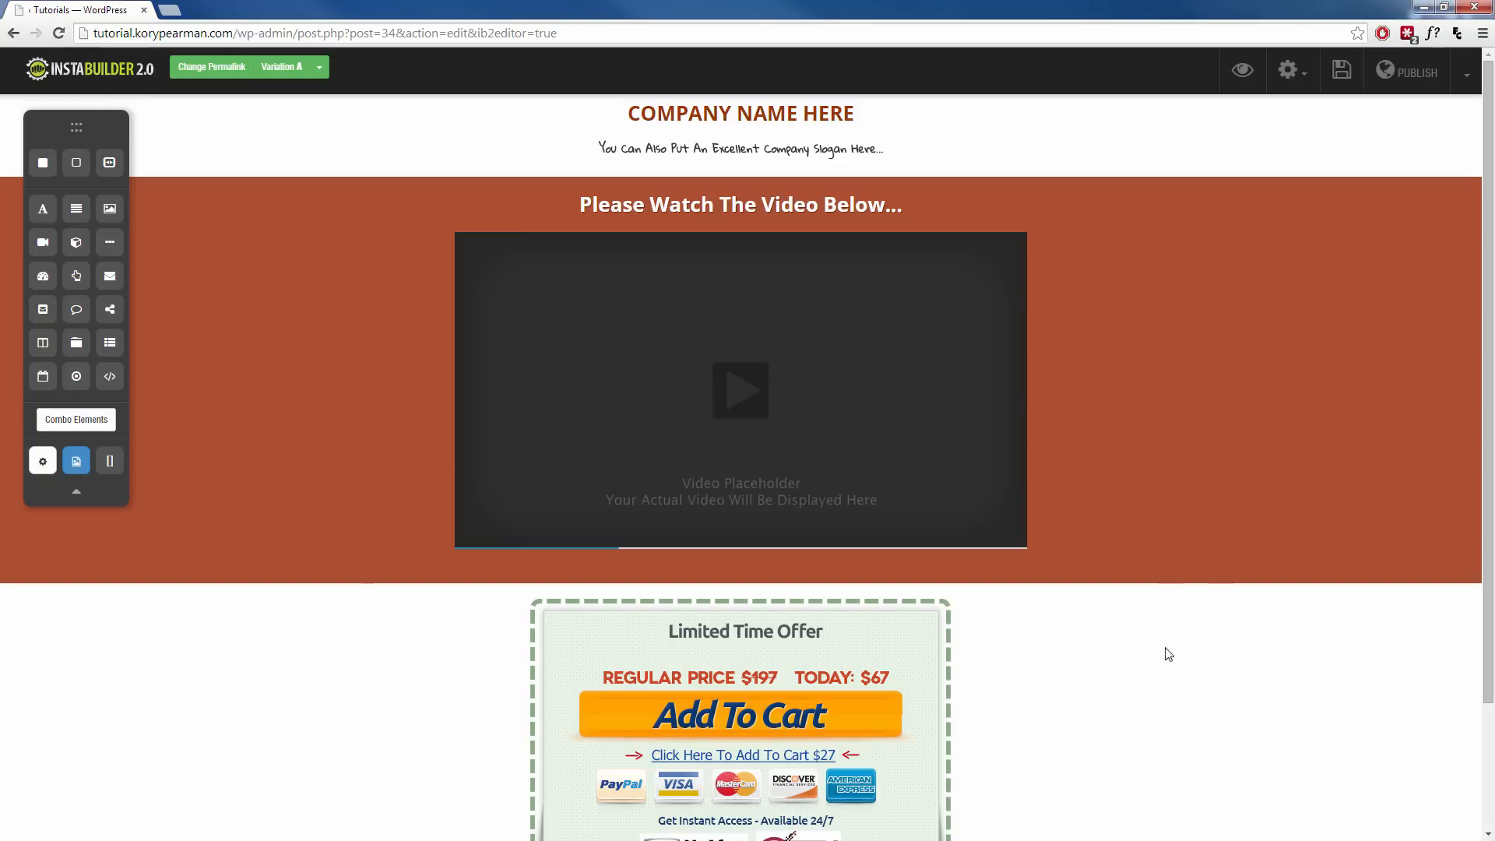
Open the page's bottom slider settings and enable the bottom slider
scroll(973, 610, "down", 1)
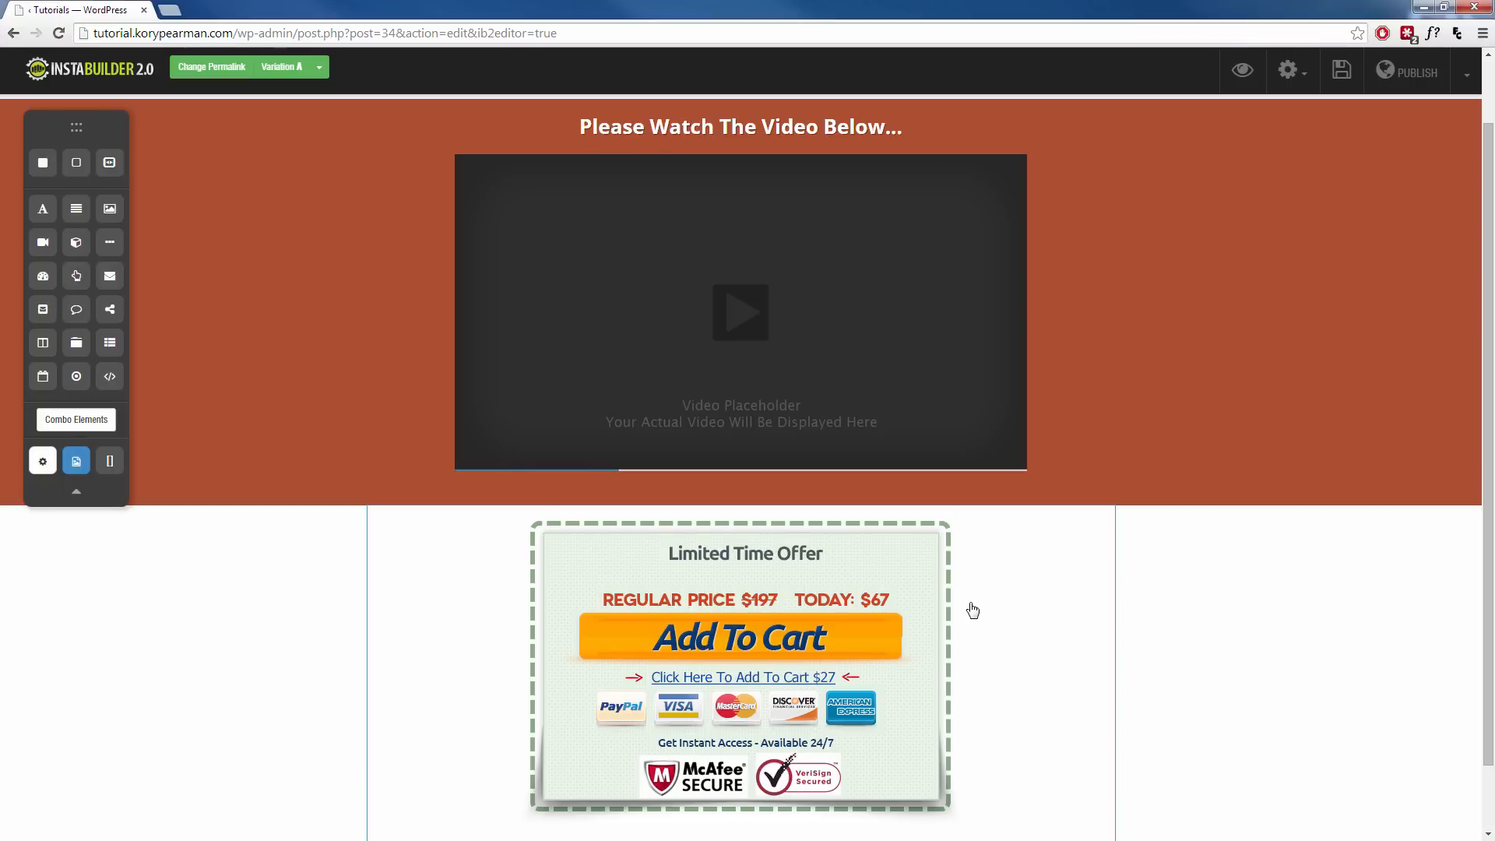
scroll(778, 592, "down", 1)
scroll(809, 598, "up", 2)
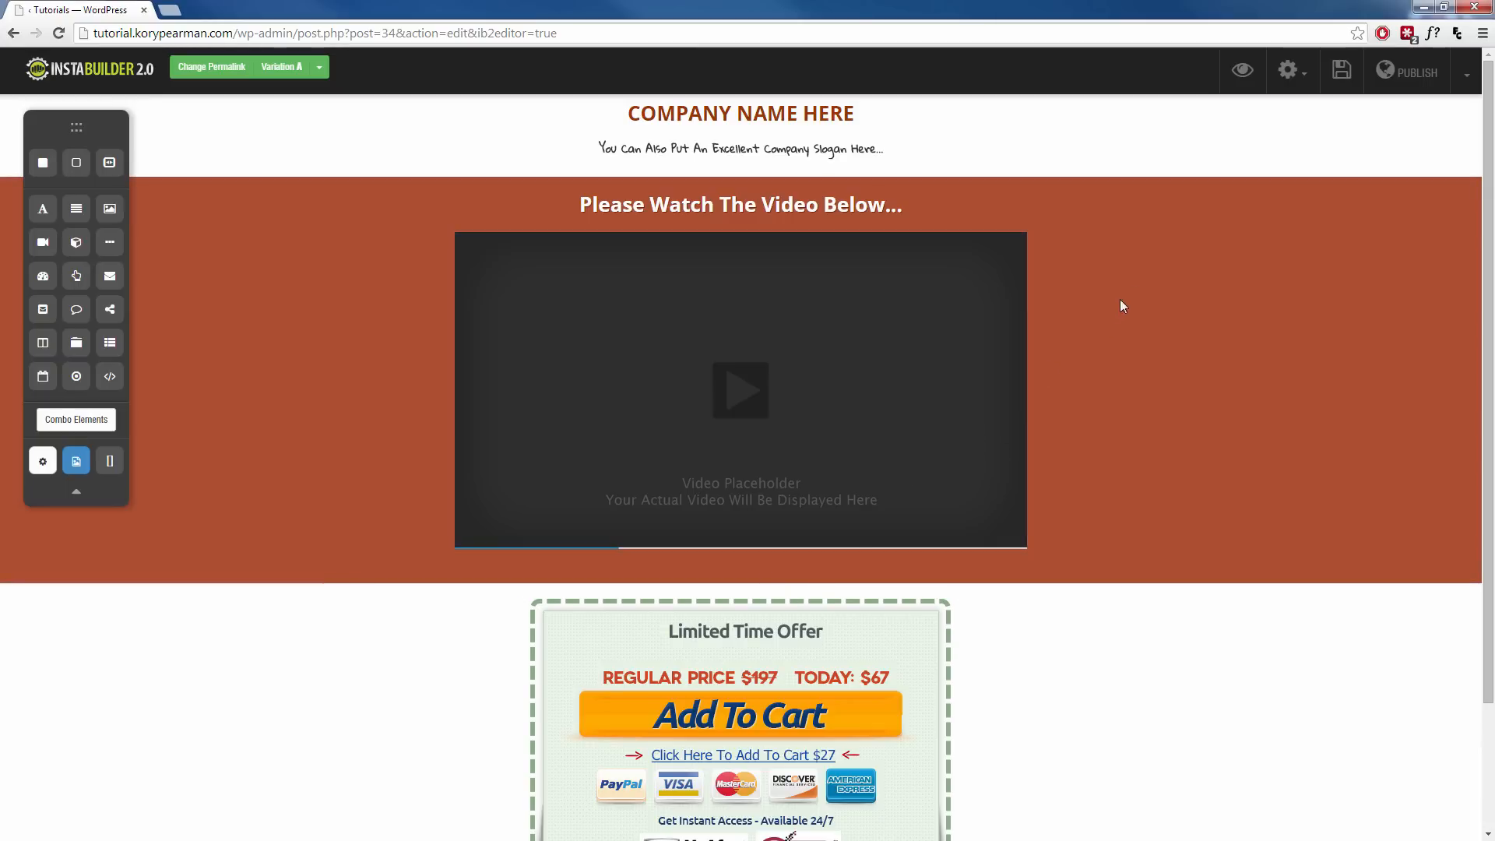
left_click(1289, 74)
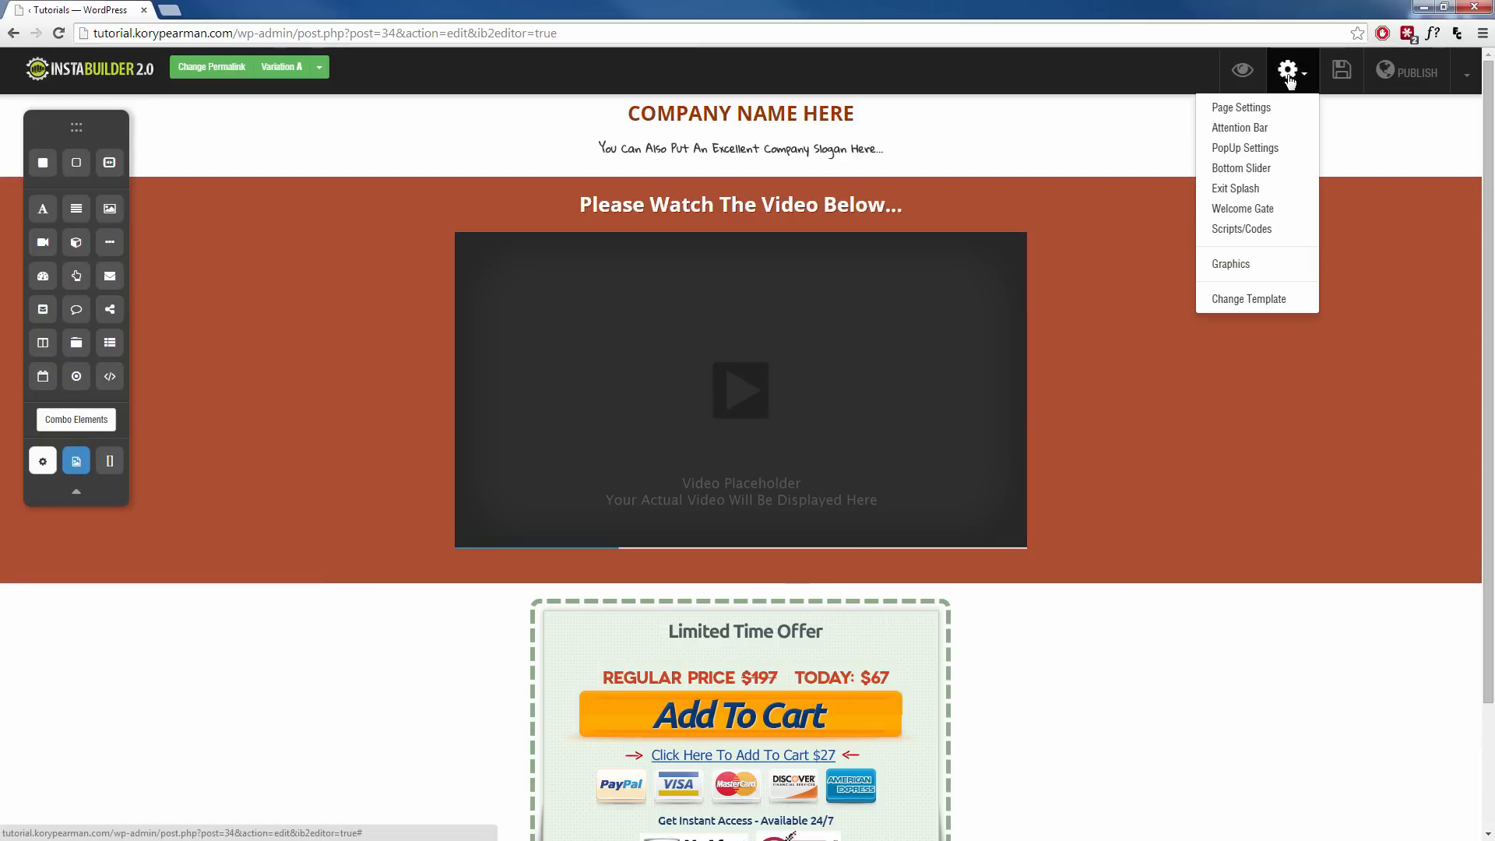
left_click(1259, 171)
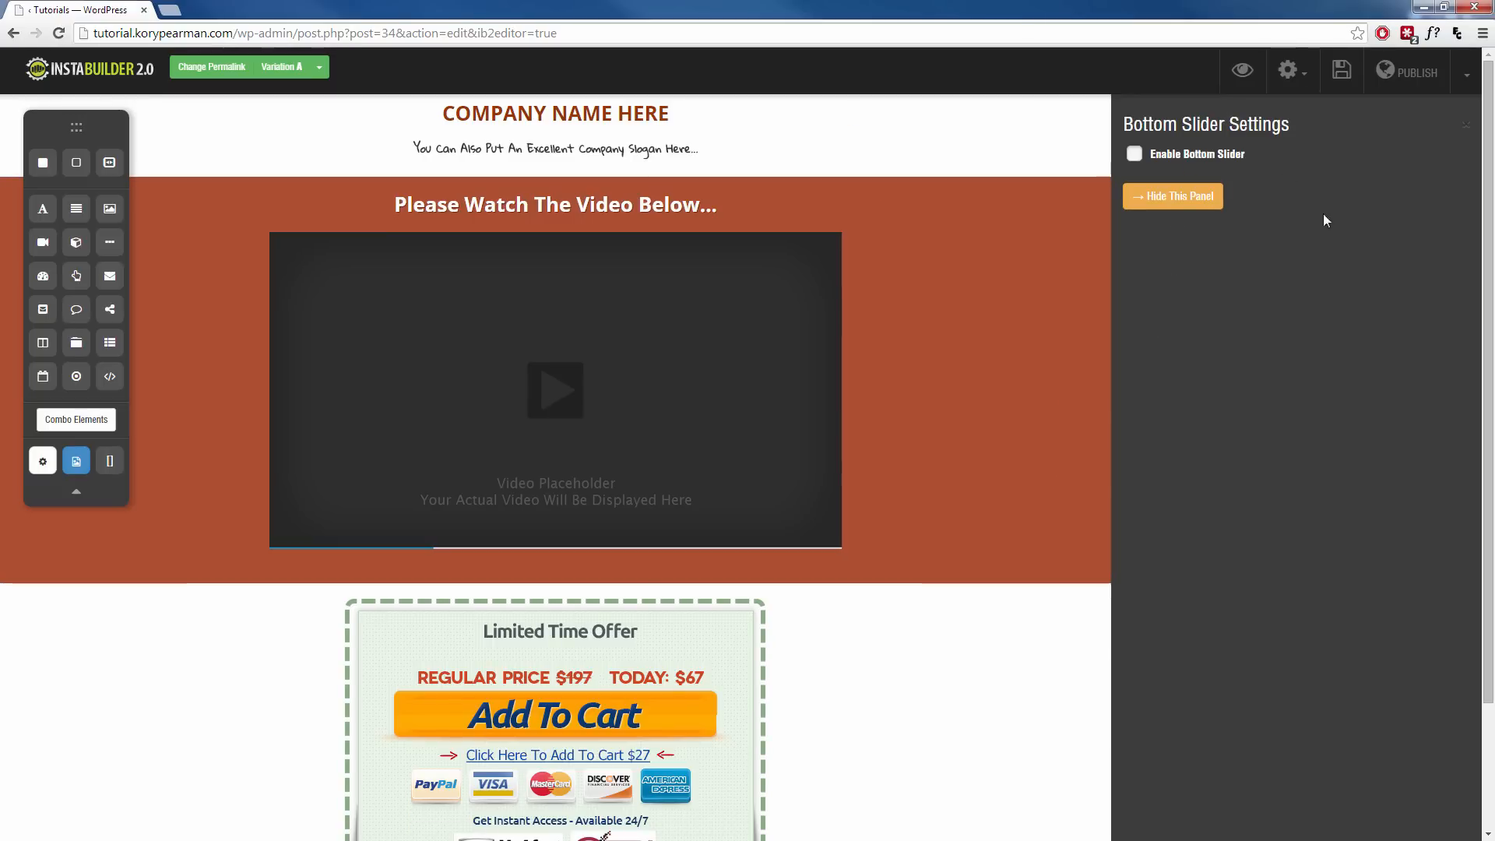
left_click(1134, 157)
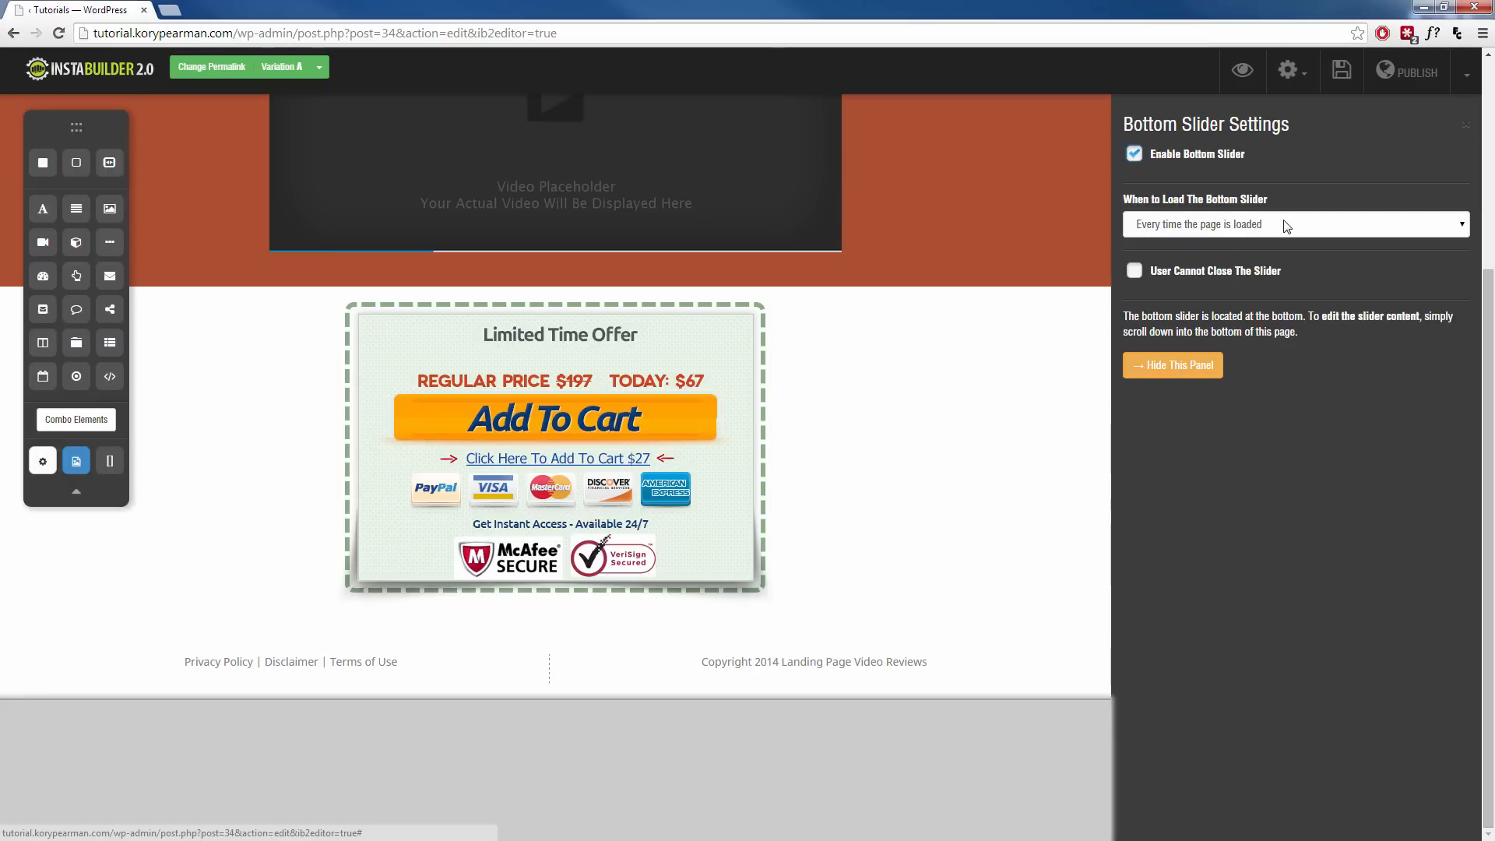
Keep the bottom slider loading every time the page is loaded and prevent users from closing it
left_click(1318, 234)
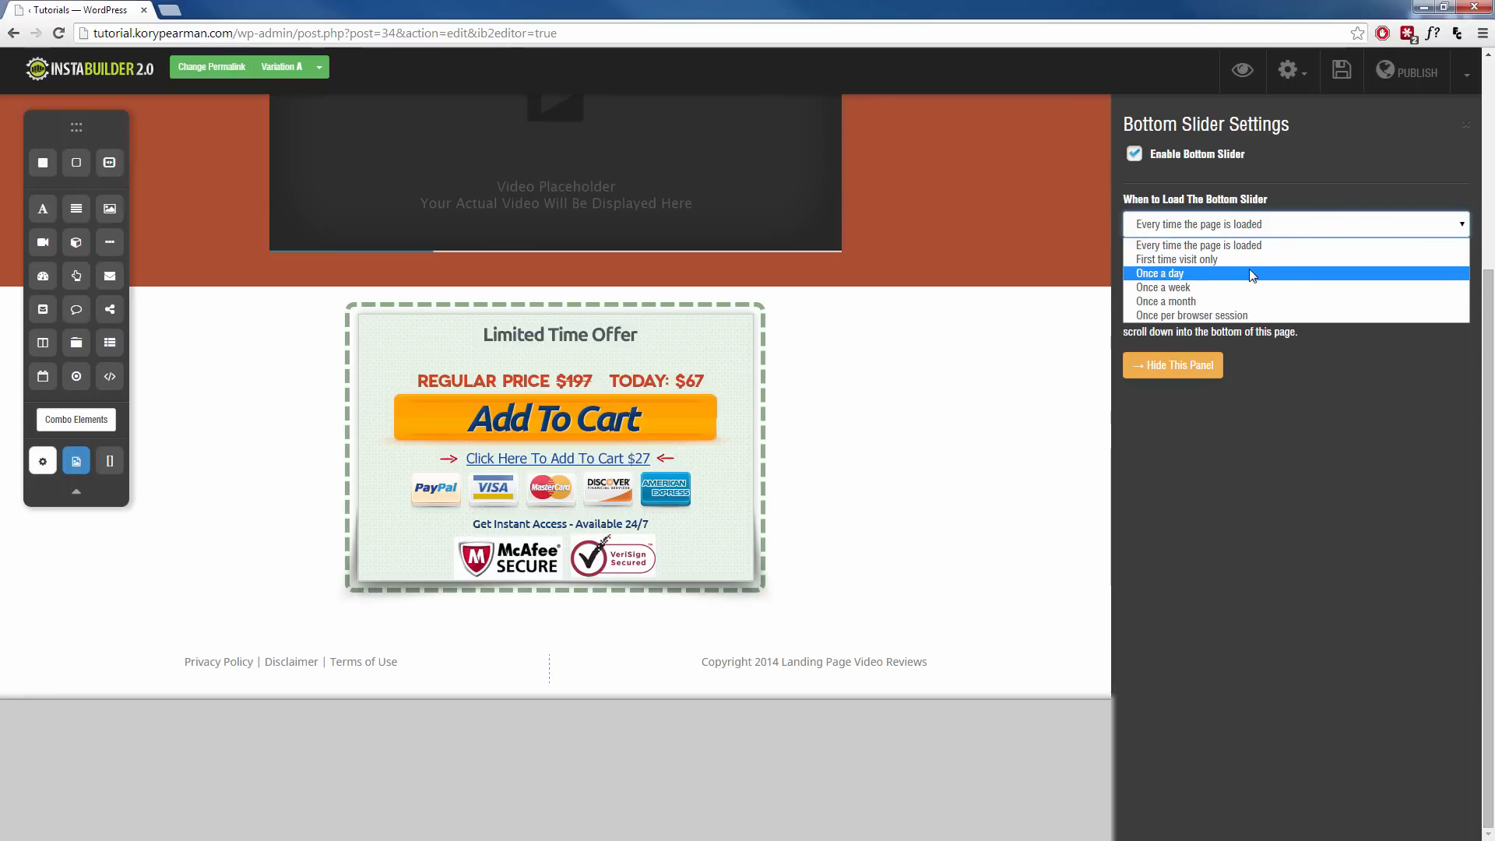
left_click(1275, 226)
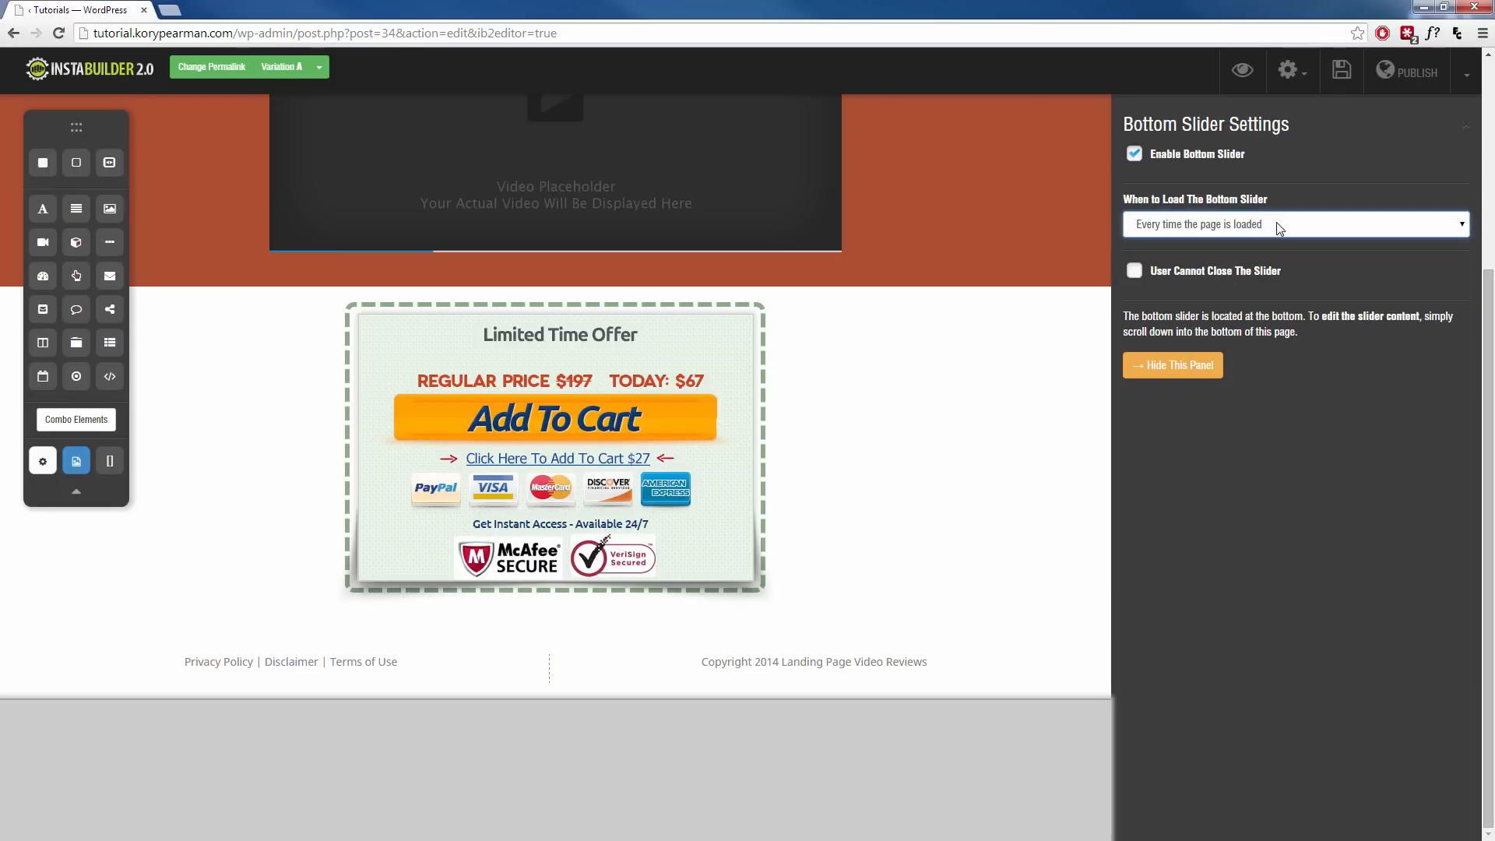
left_click(1135, 272)
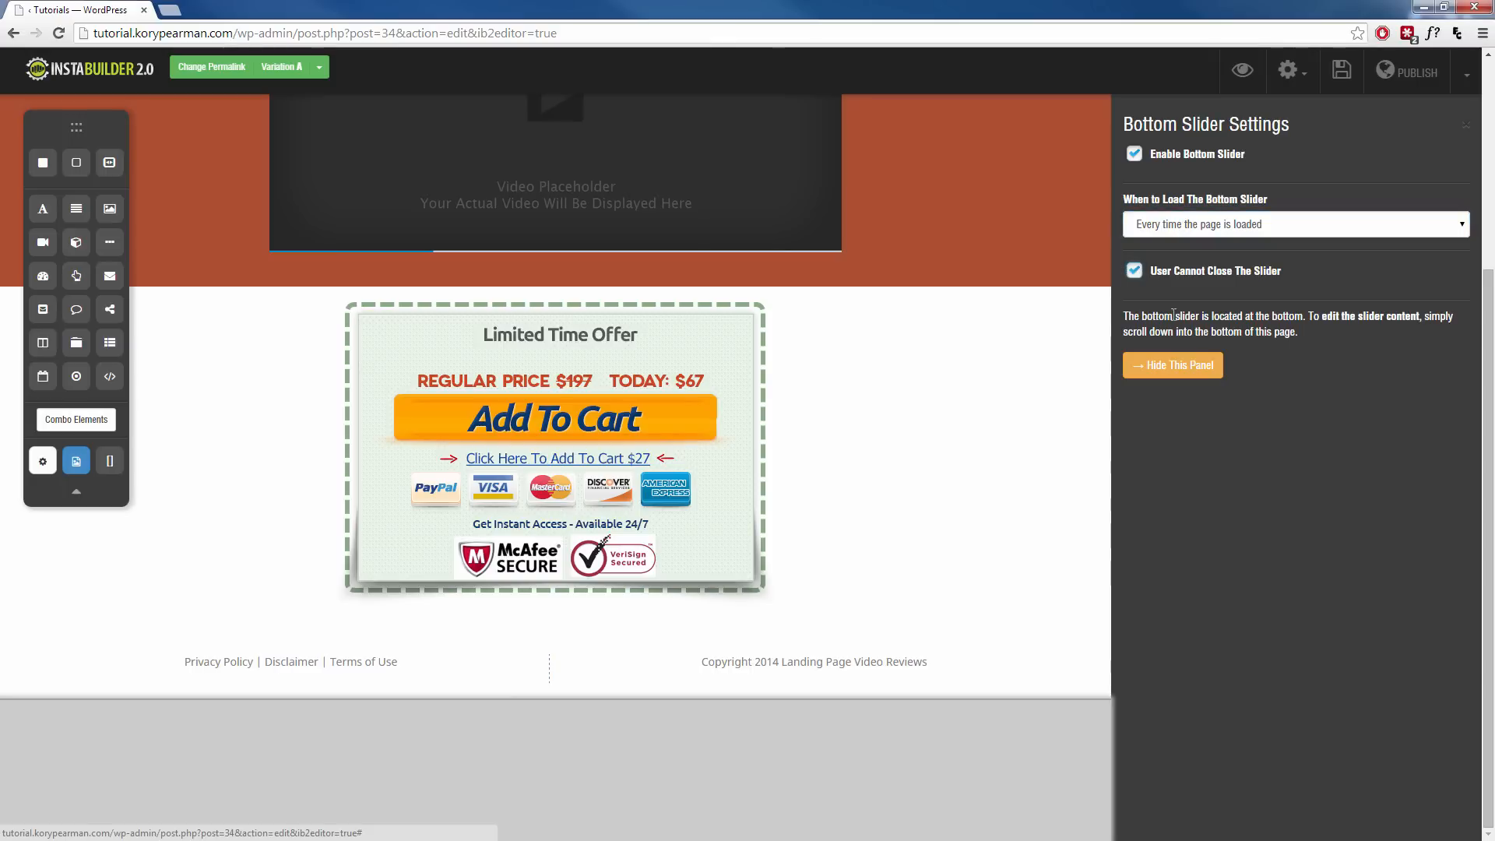
left_click(1176, 367)
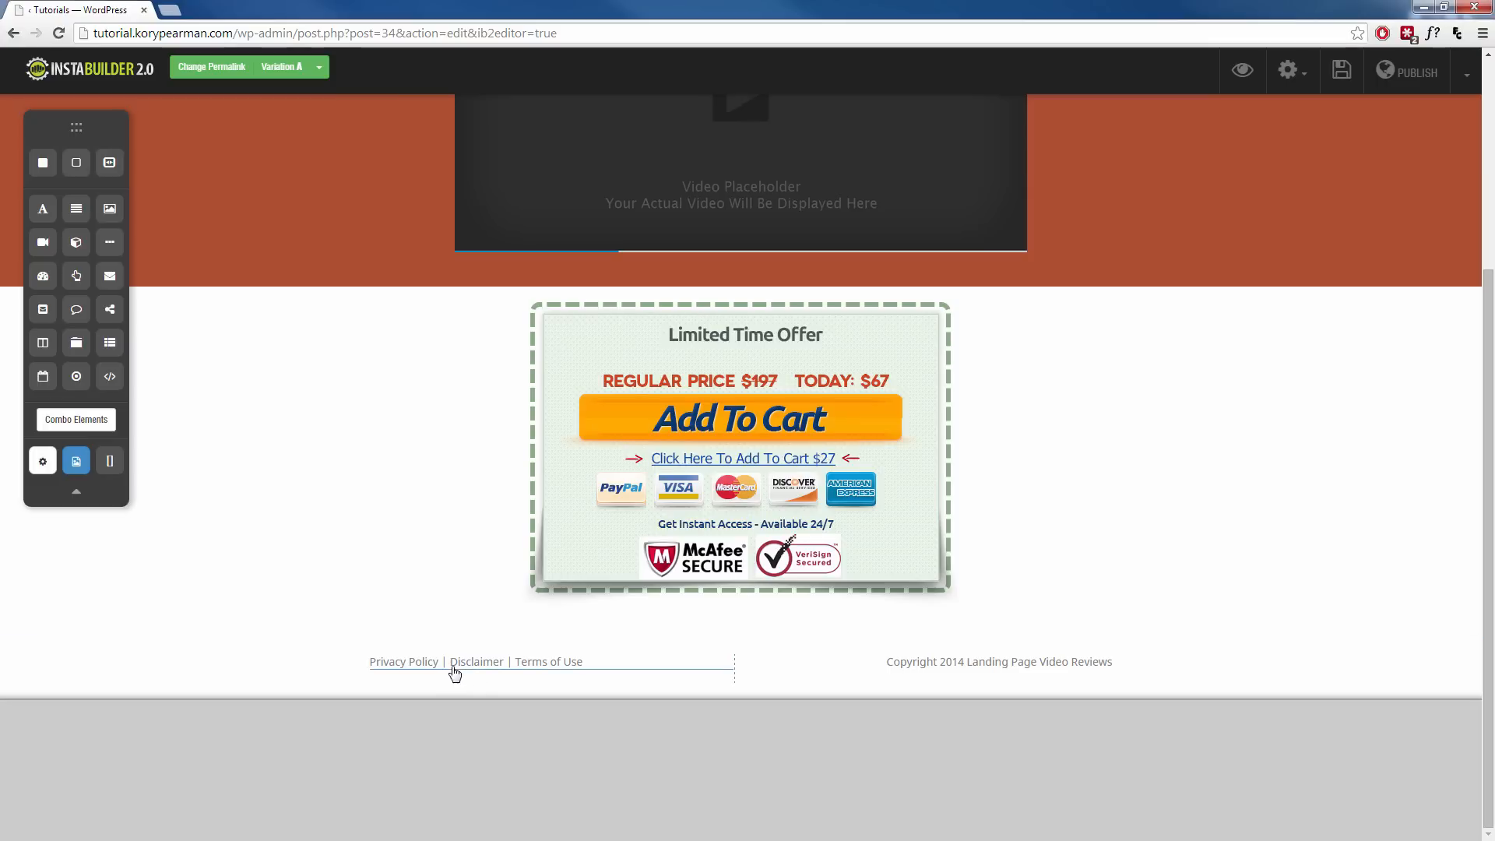
Add the Order Scarcity #2 combo element to the empty bottom slider area
left_click(107, 421)
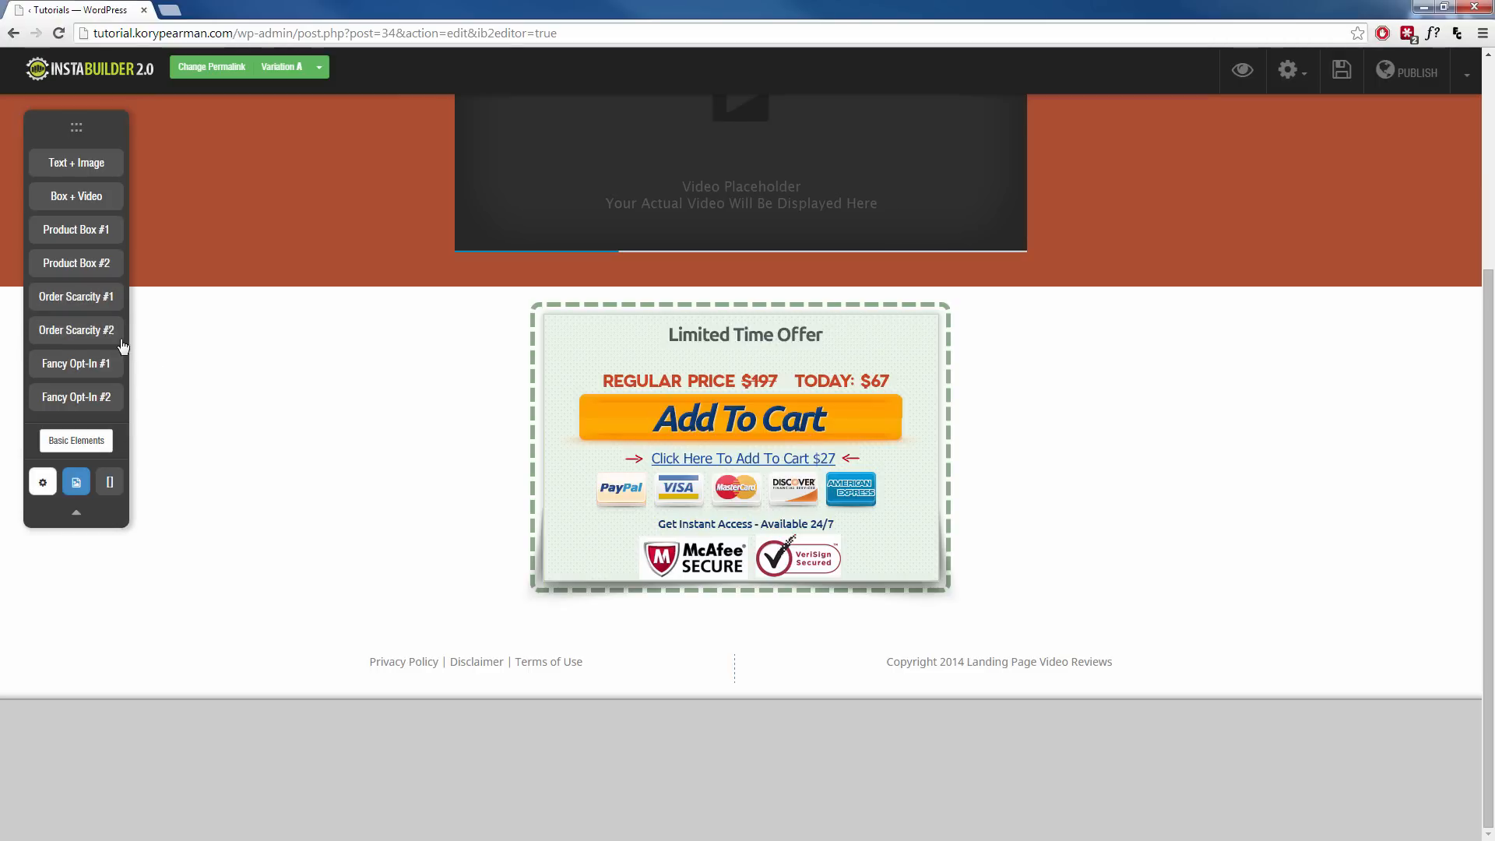
left_click_drag(87, 337, 623, 780)
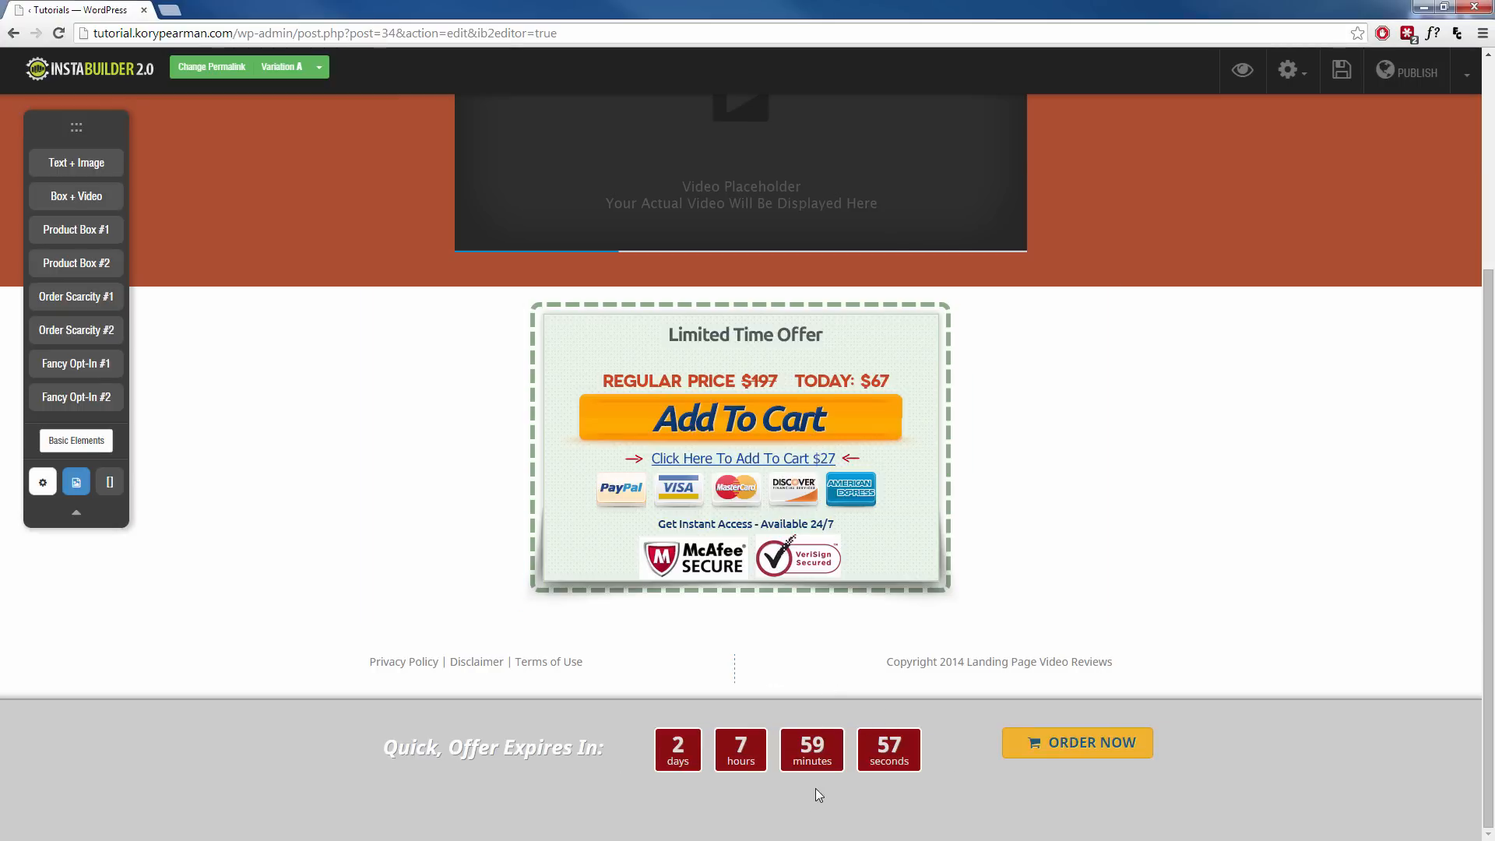
Set the design style of the bottom slider's countdown to Glossy Box
left_click(802, 756)
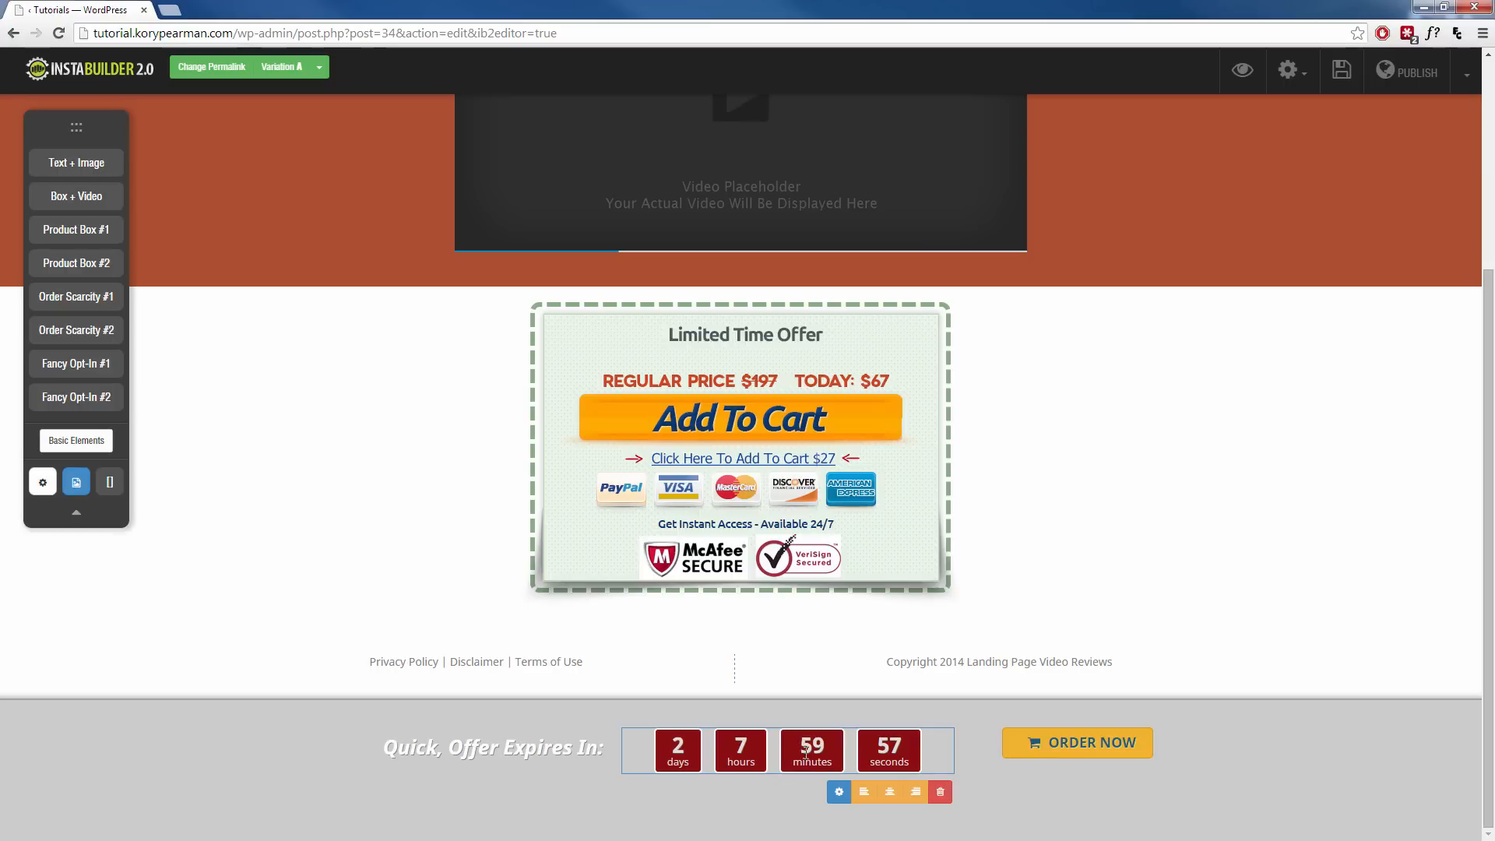
left_click(839, 792)
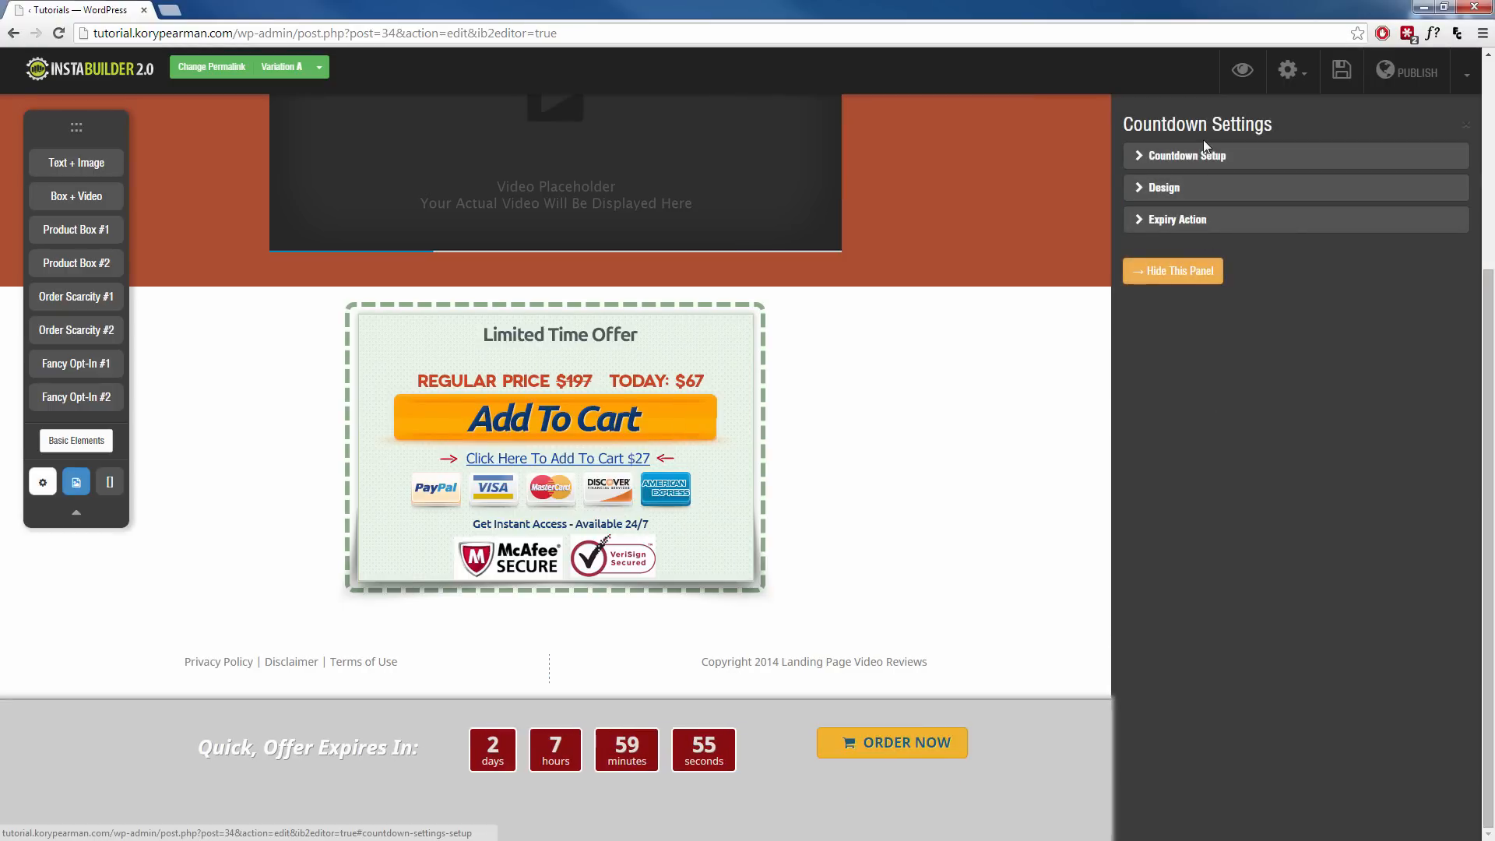
left_click(1192, 162)
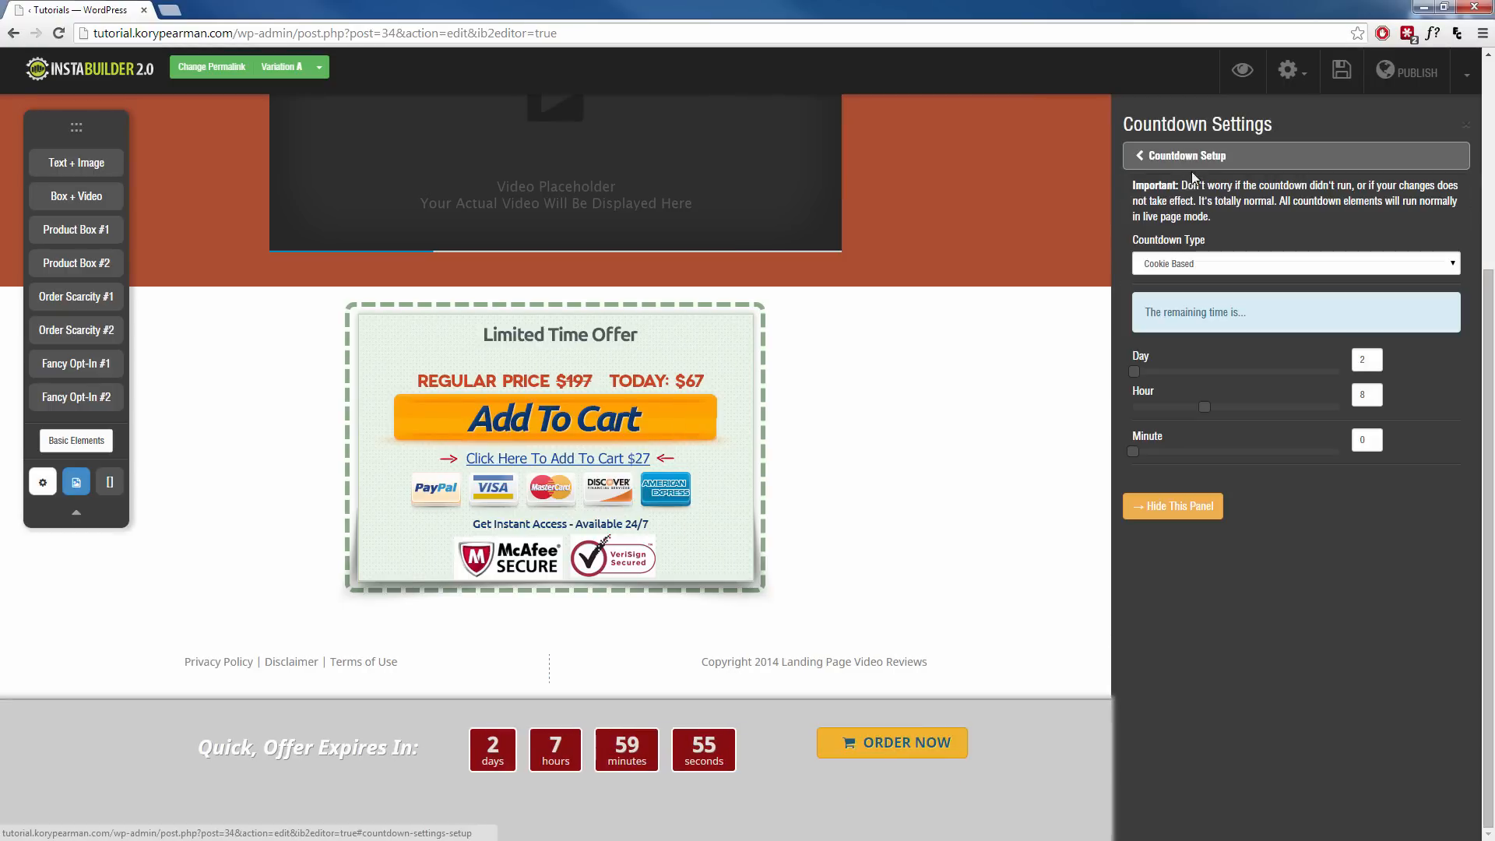
left_click(1213, 156)
left_click(1211, 183)
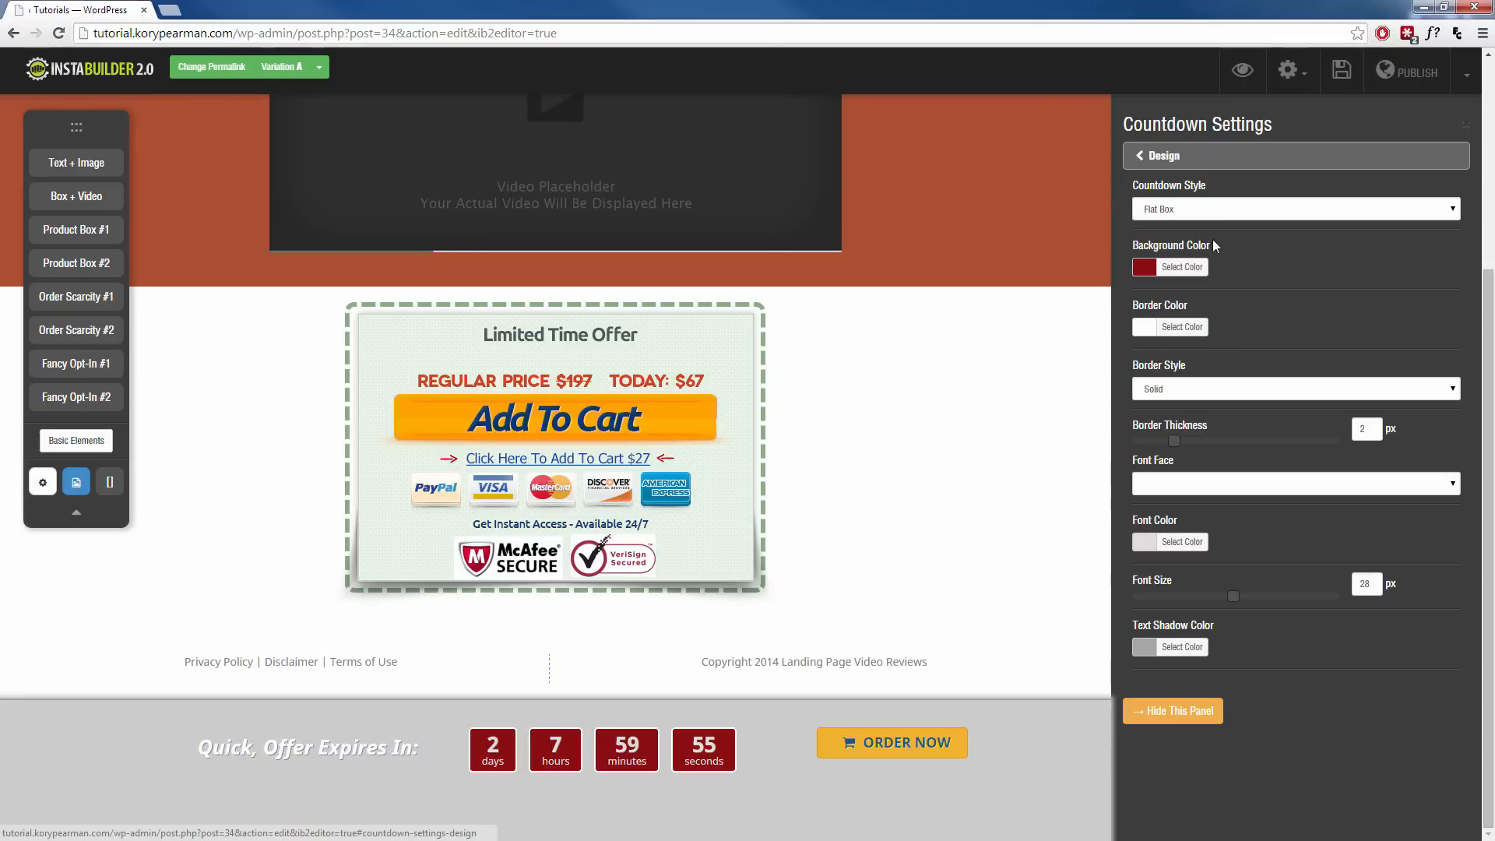
left_click(1212, 209)
left_click(1210, 261)
Try the Circular style on the slider's countdown and switch it back to Glossy Box
left_click(1224, 209)
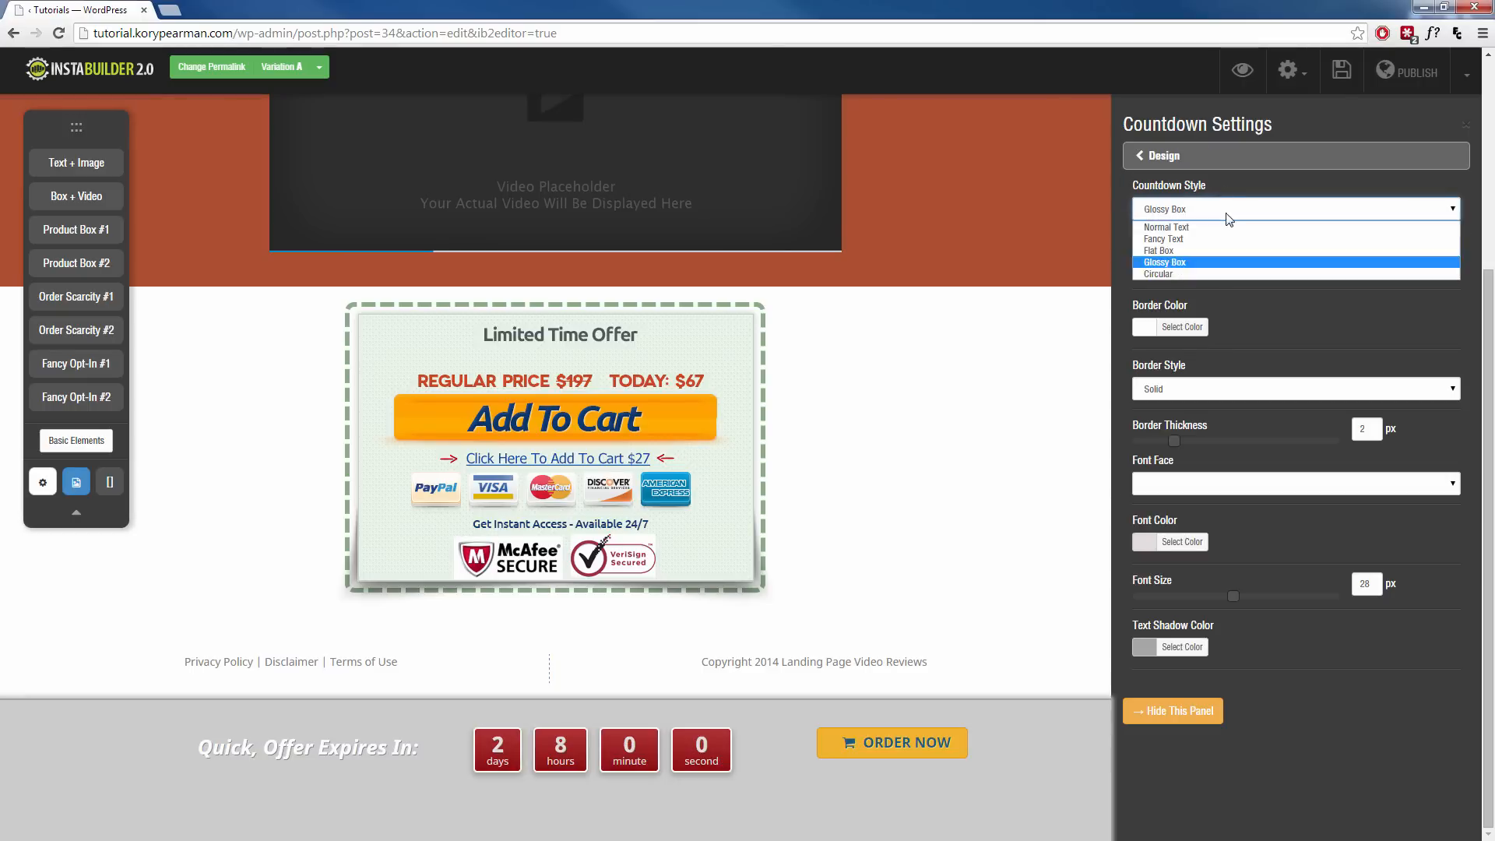
left_click(1187, 273)
left_click(1254, 208)
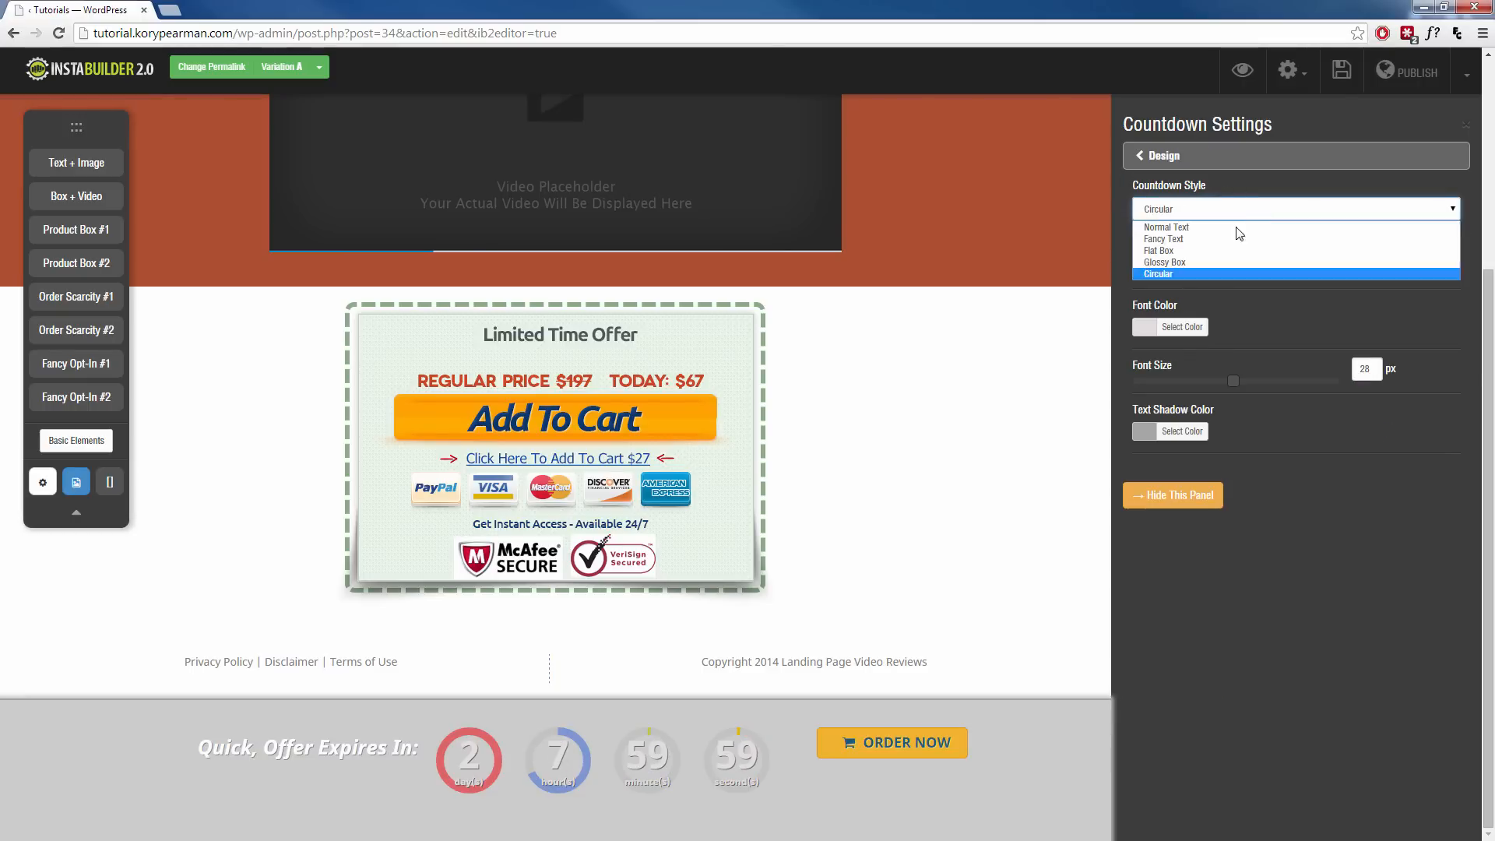
left_click(1205, 262)
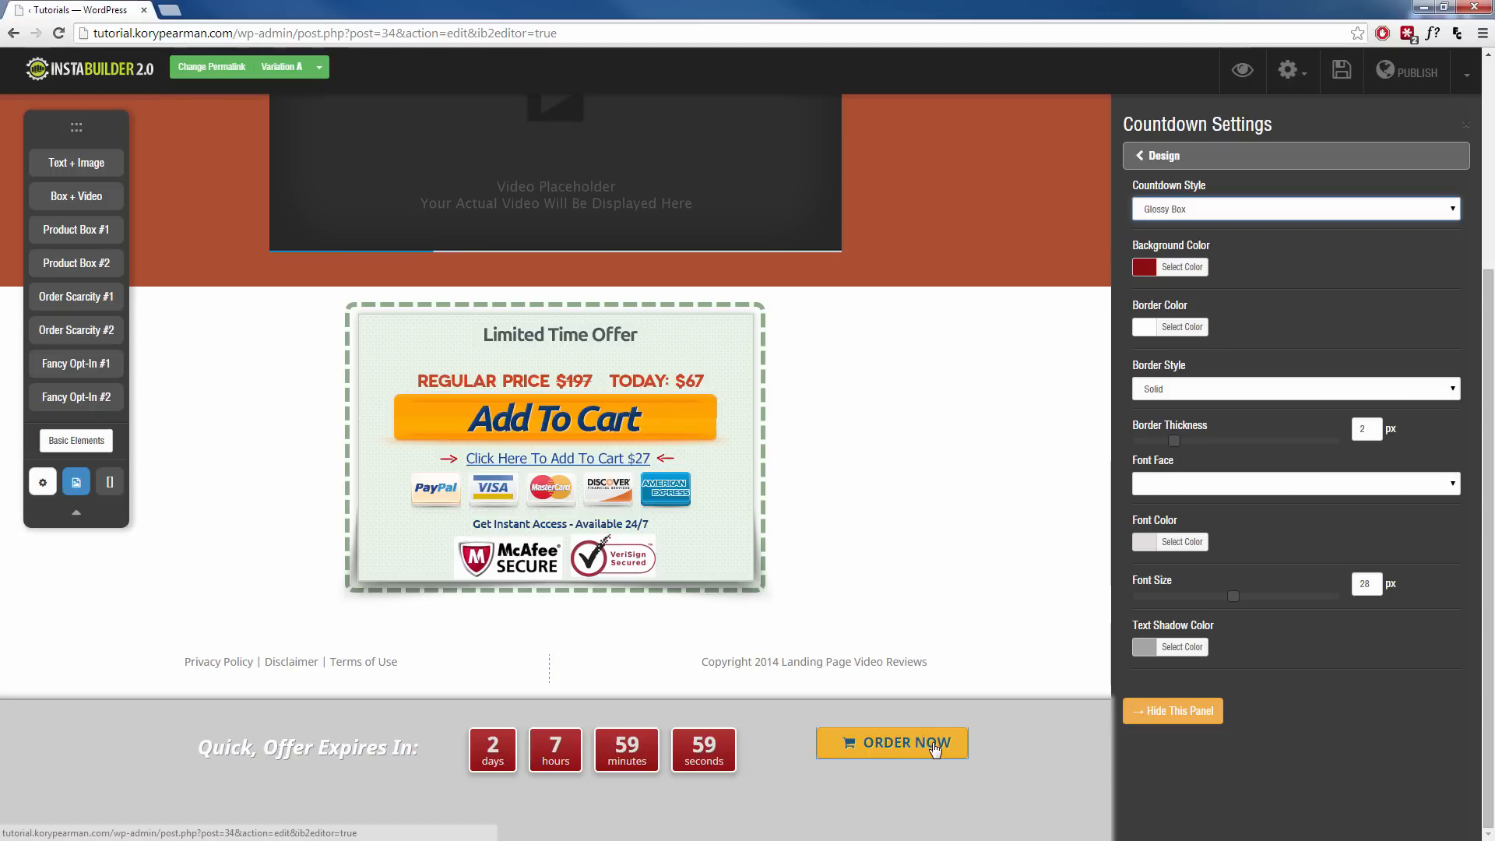
Change the slider's order button label to "Add To Cart" and give it a right-arrow icon before the text
left_click(903, 754)
left_click(827, 778)
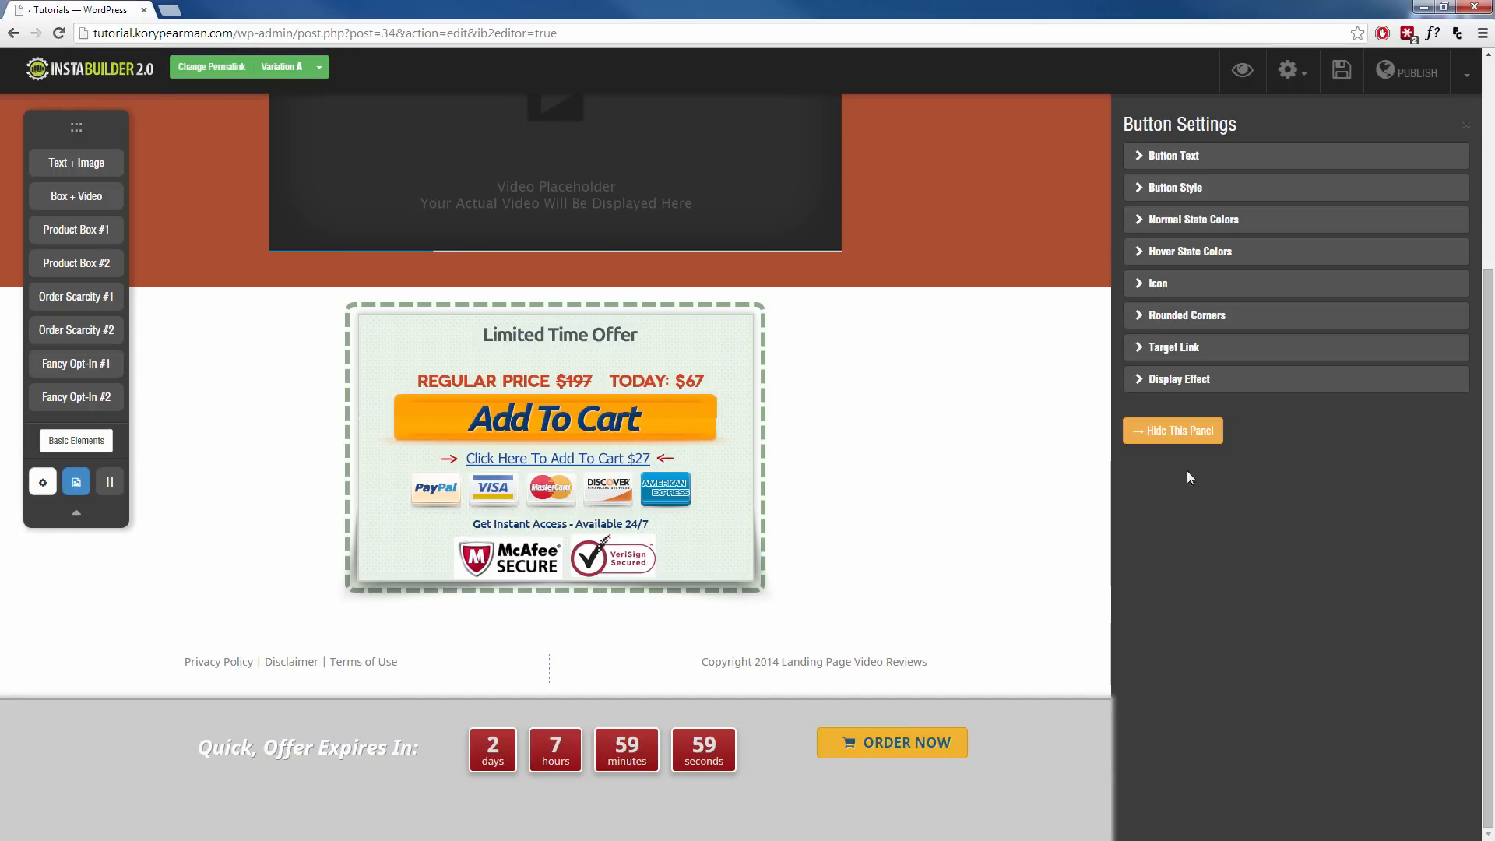
left_click(1175, 157)
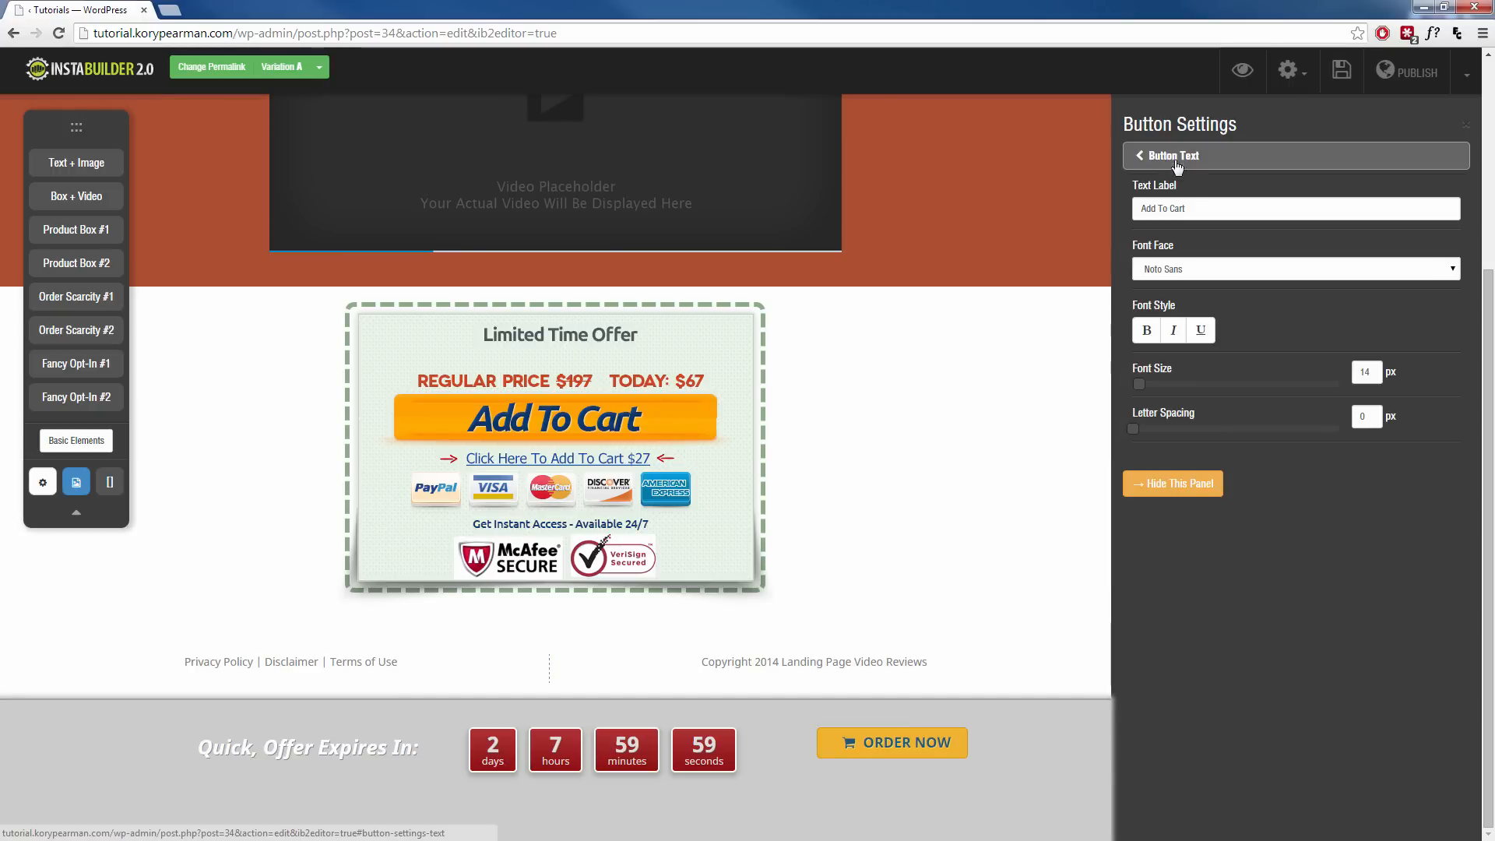
triple_click(1207, 208)
type("Add ")
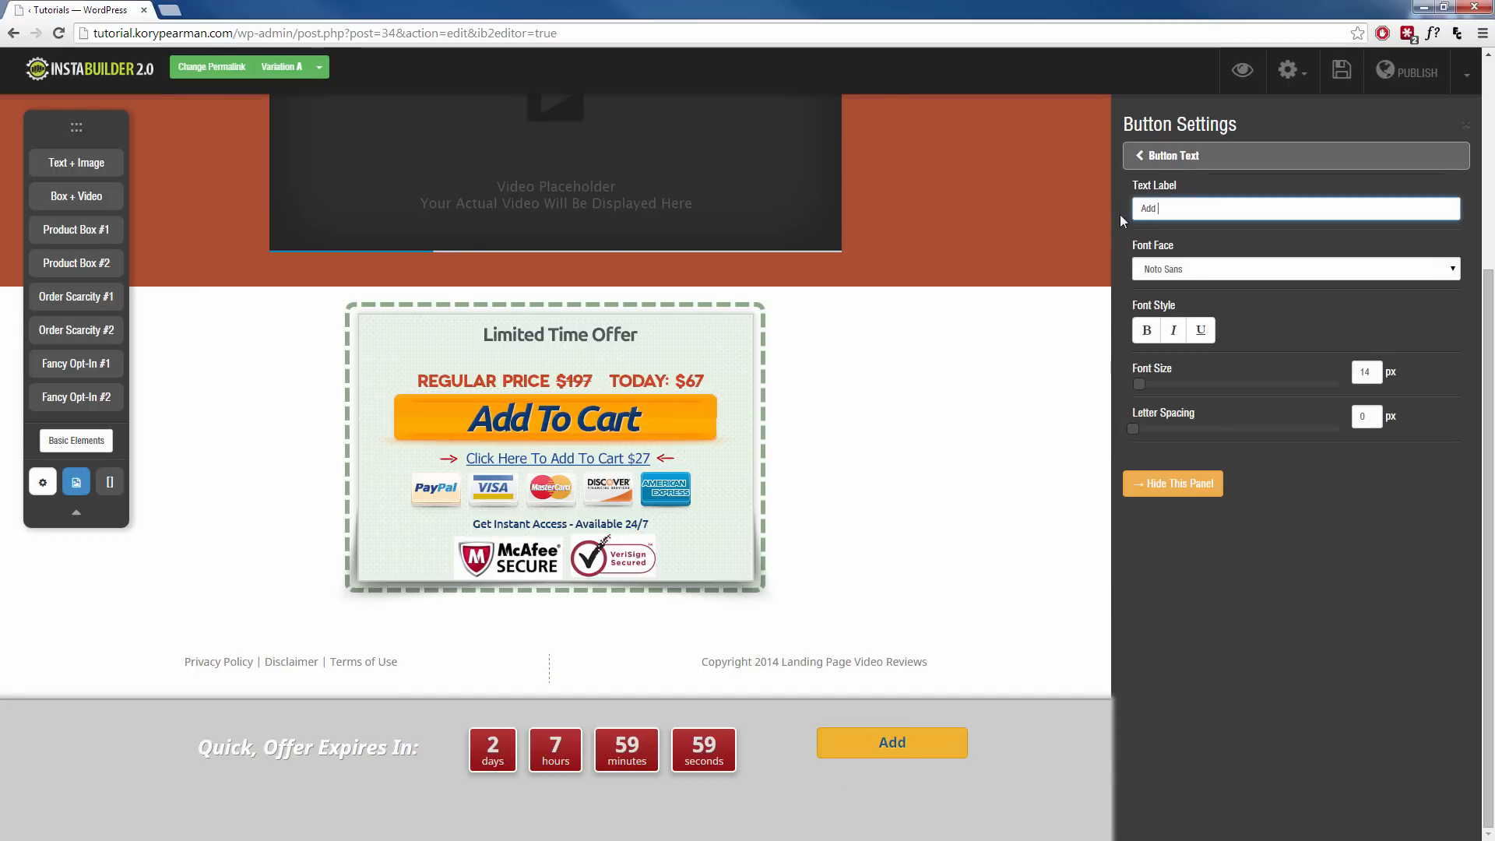
type("To Cart")
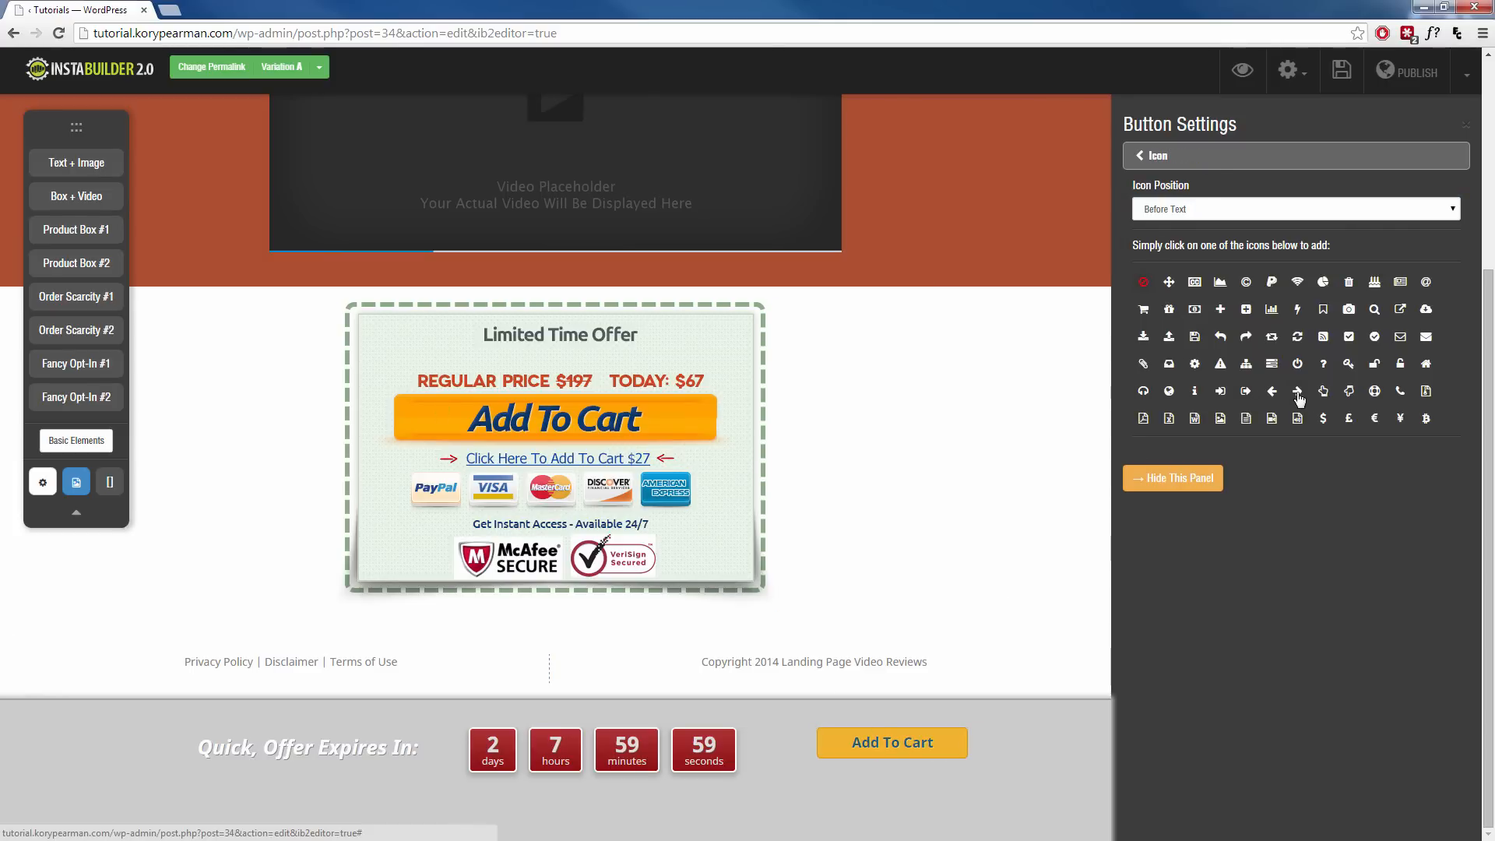
left_click(1298, 392)
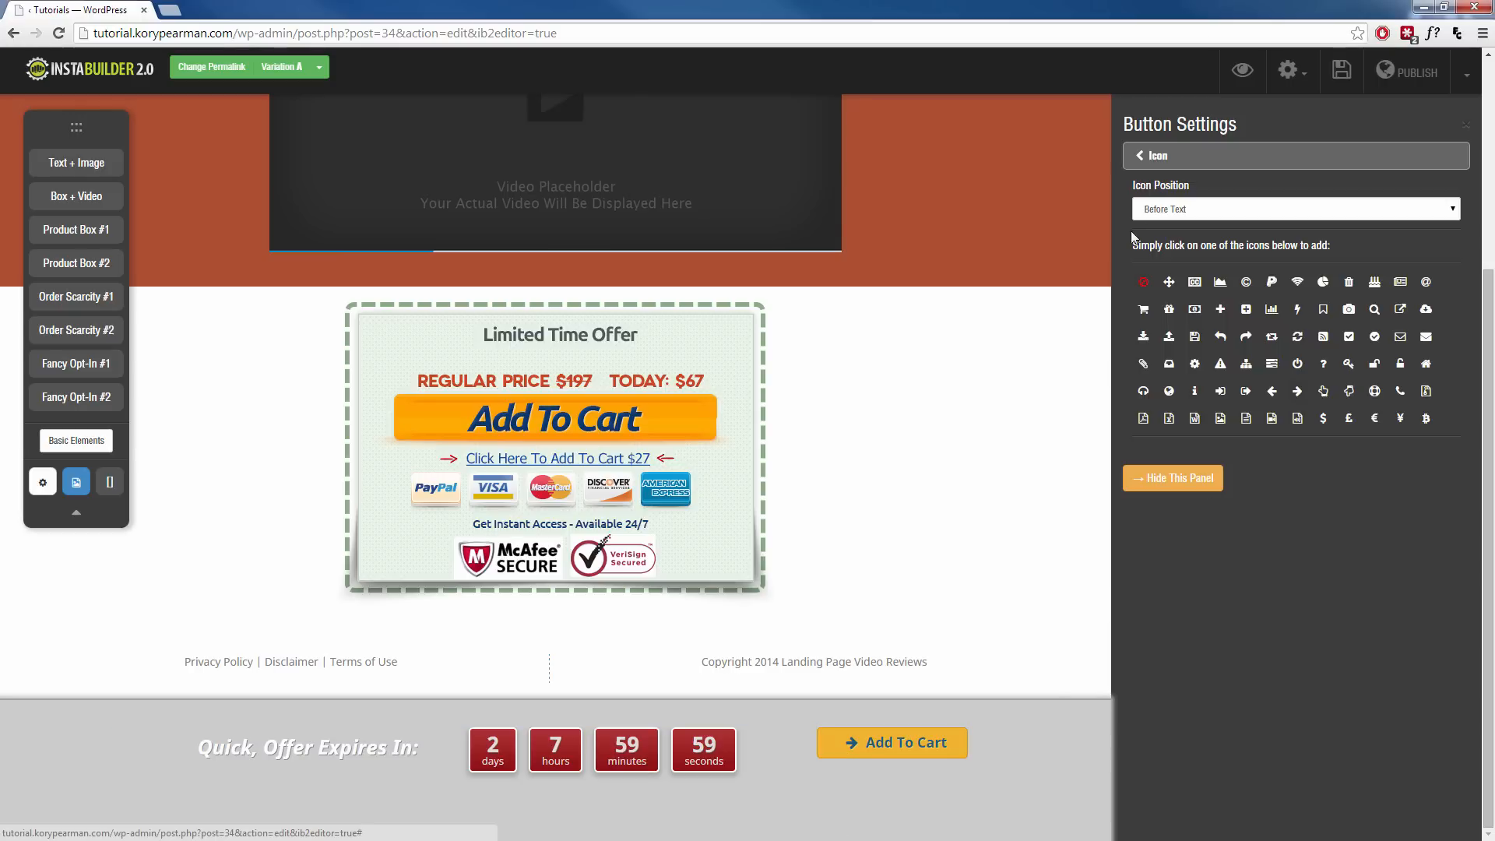
left_click(1158, 156)
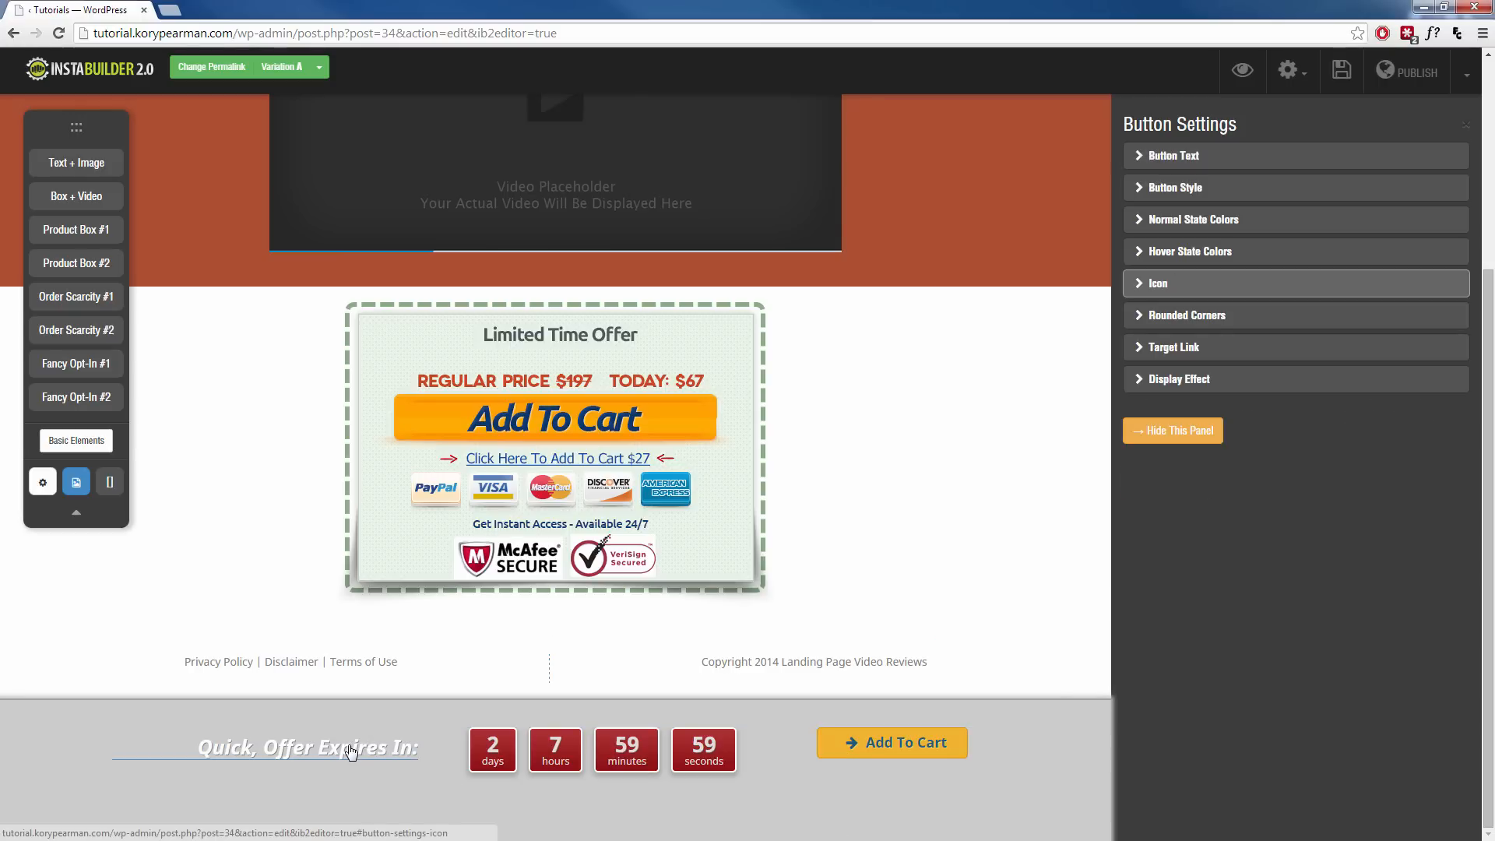
Set the bottom slider section's background color to dark red #a12a2a
mouse_move(347, 752)
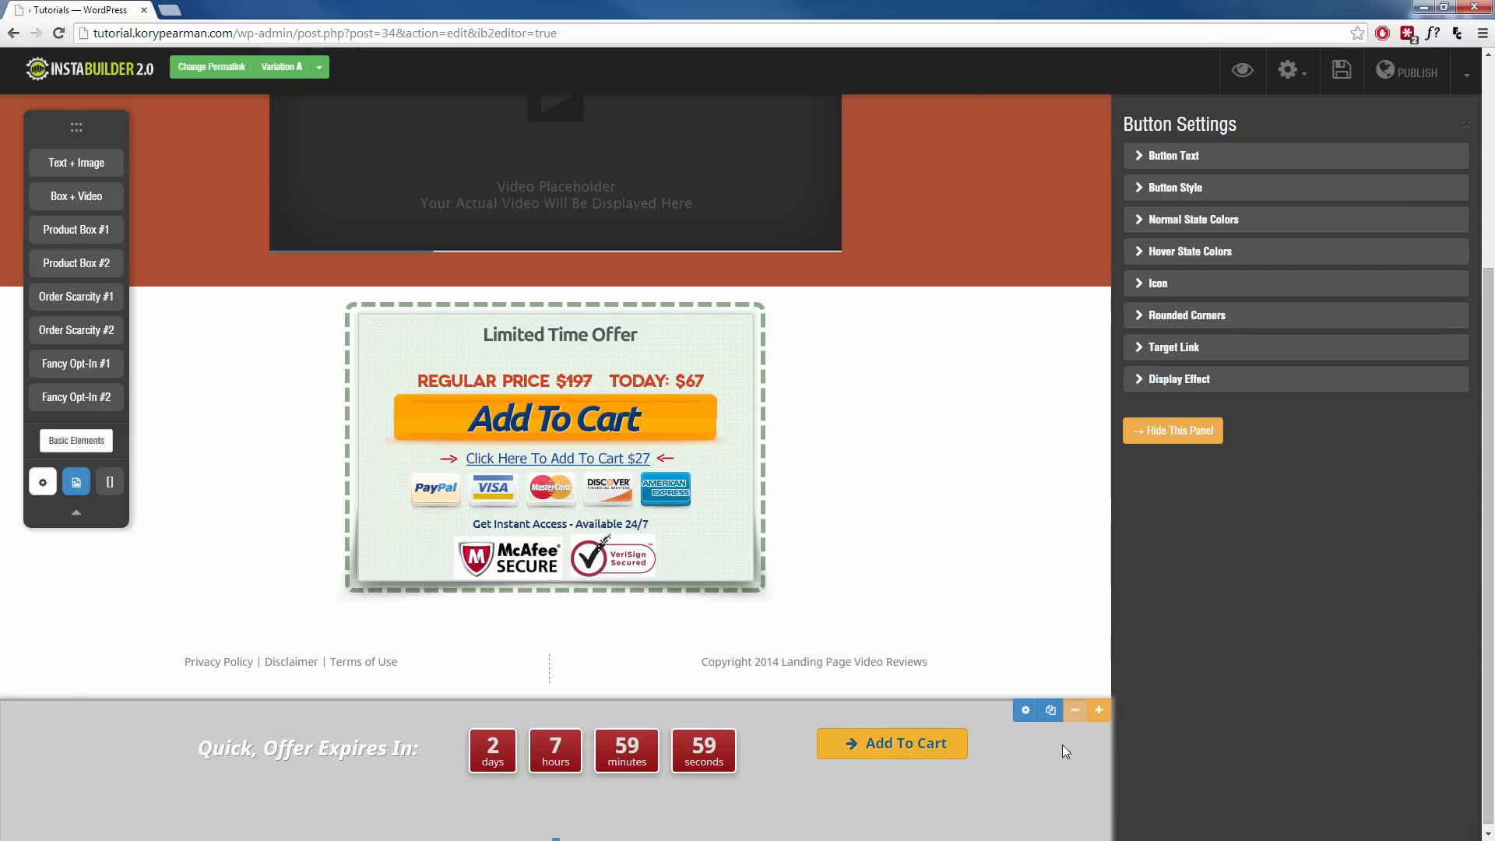
left_click(1026, 710)
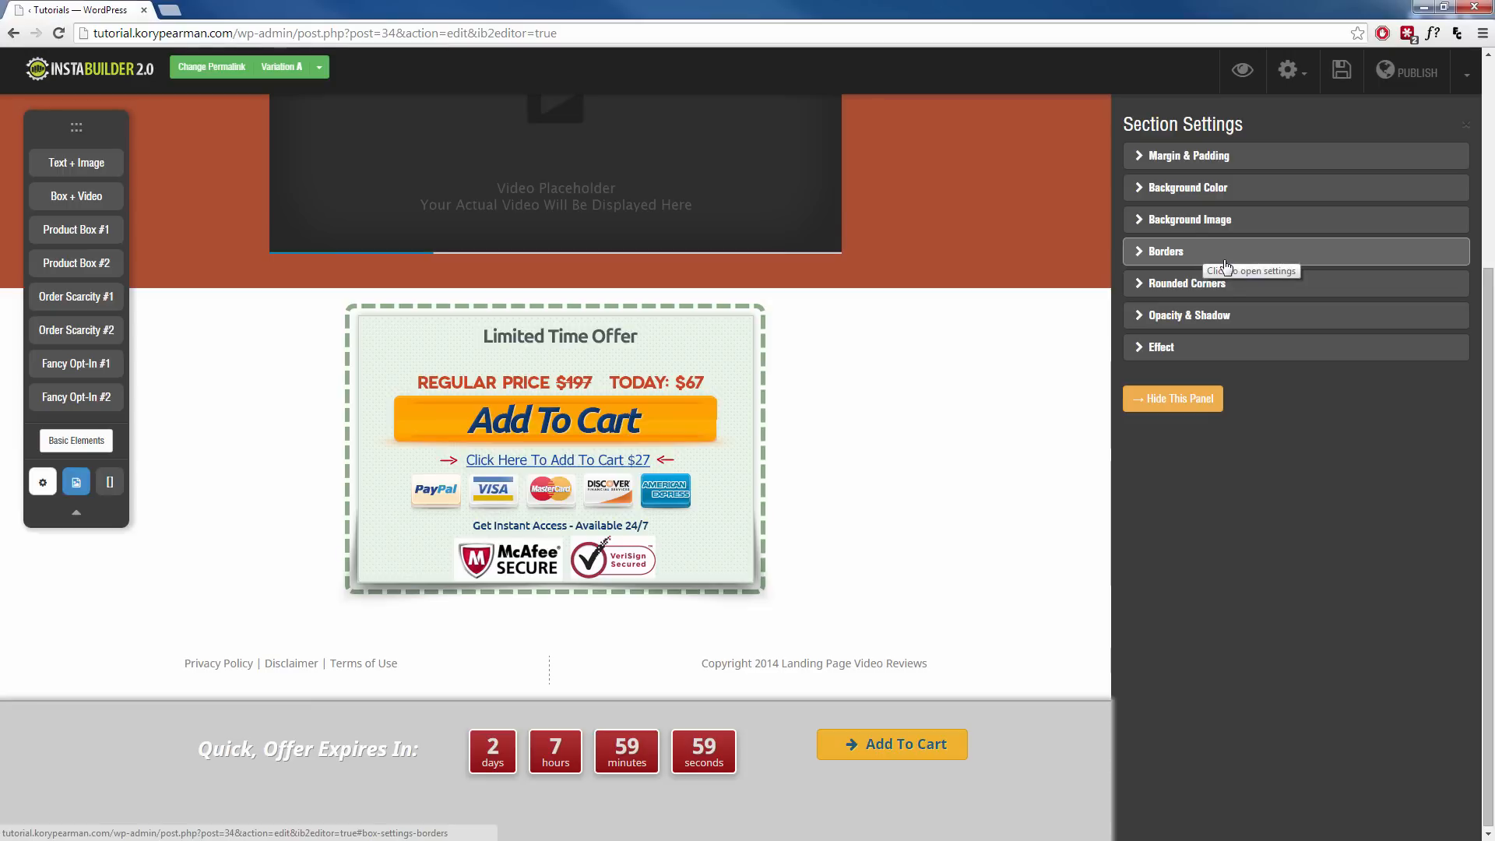
left_click_drag(1148, 292, 1204, 351)
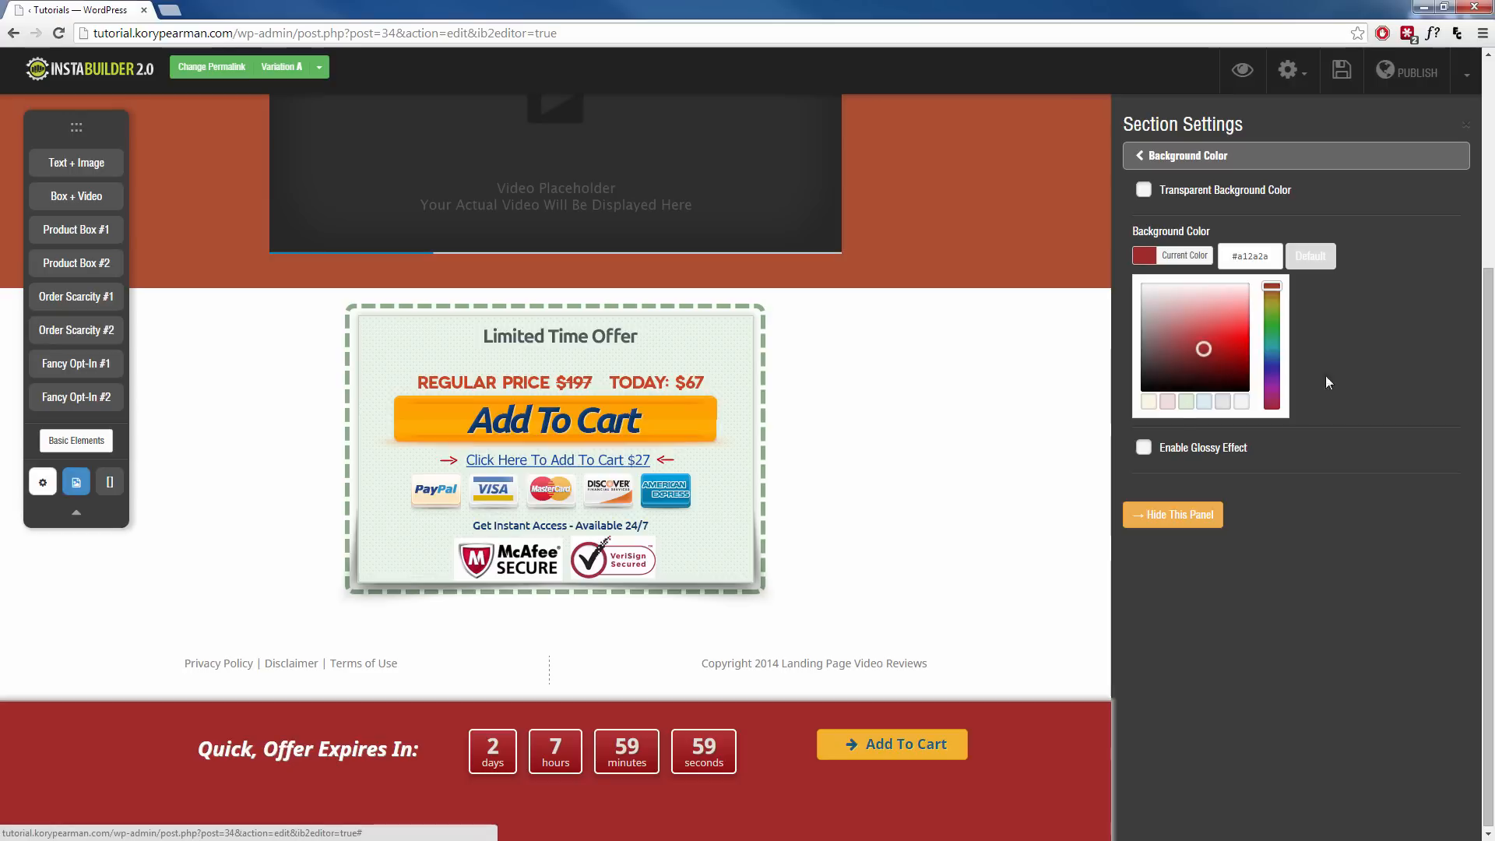
left_click(1264, 394)
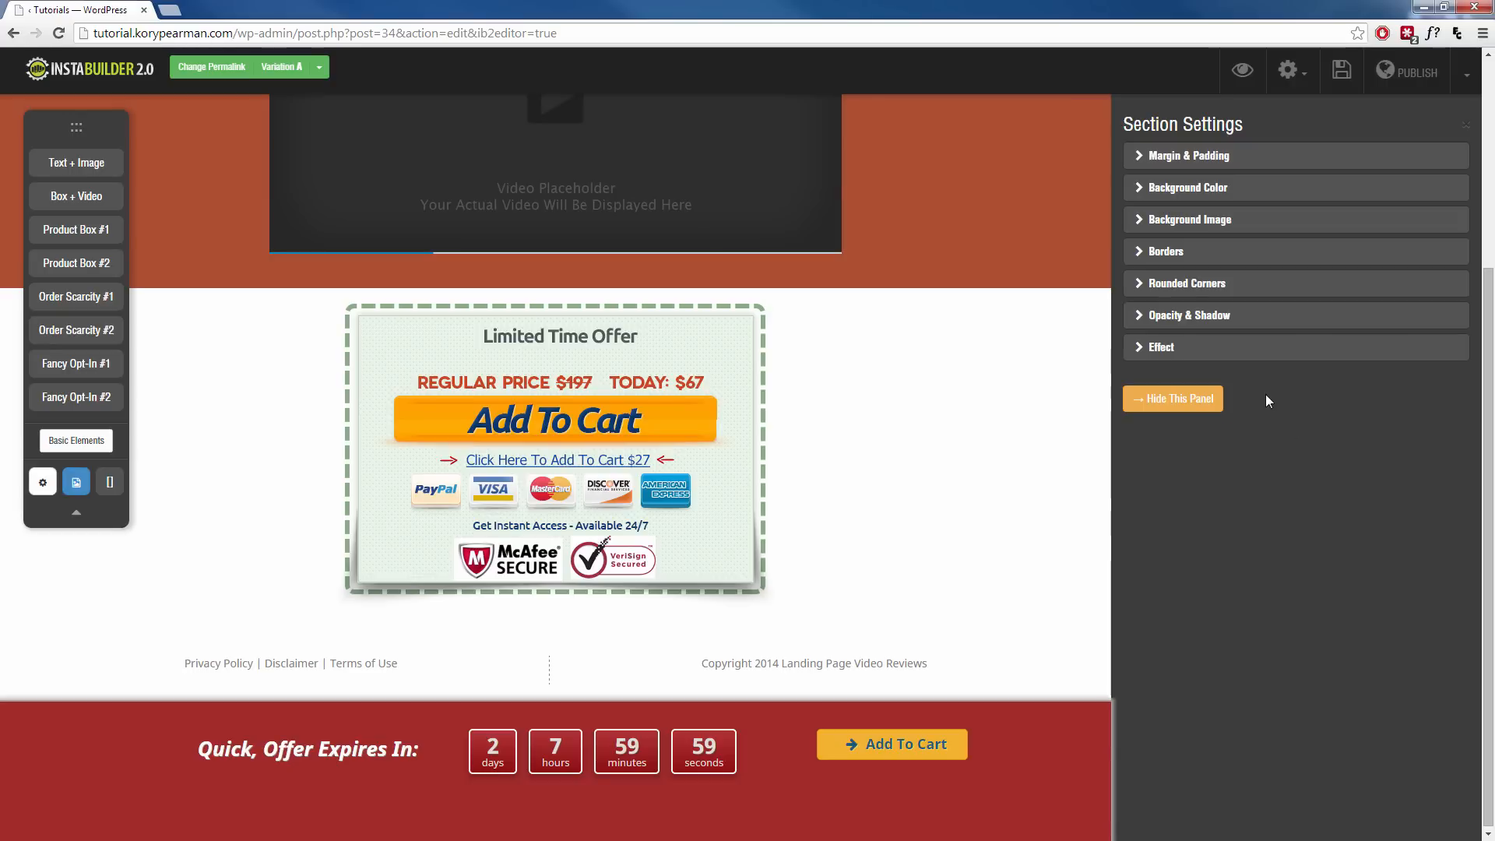
Try several pre-made background patterns on the slider section, including the green grid and light wood, and keep the tan parchment-like one
left_click(1228, 220)
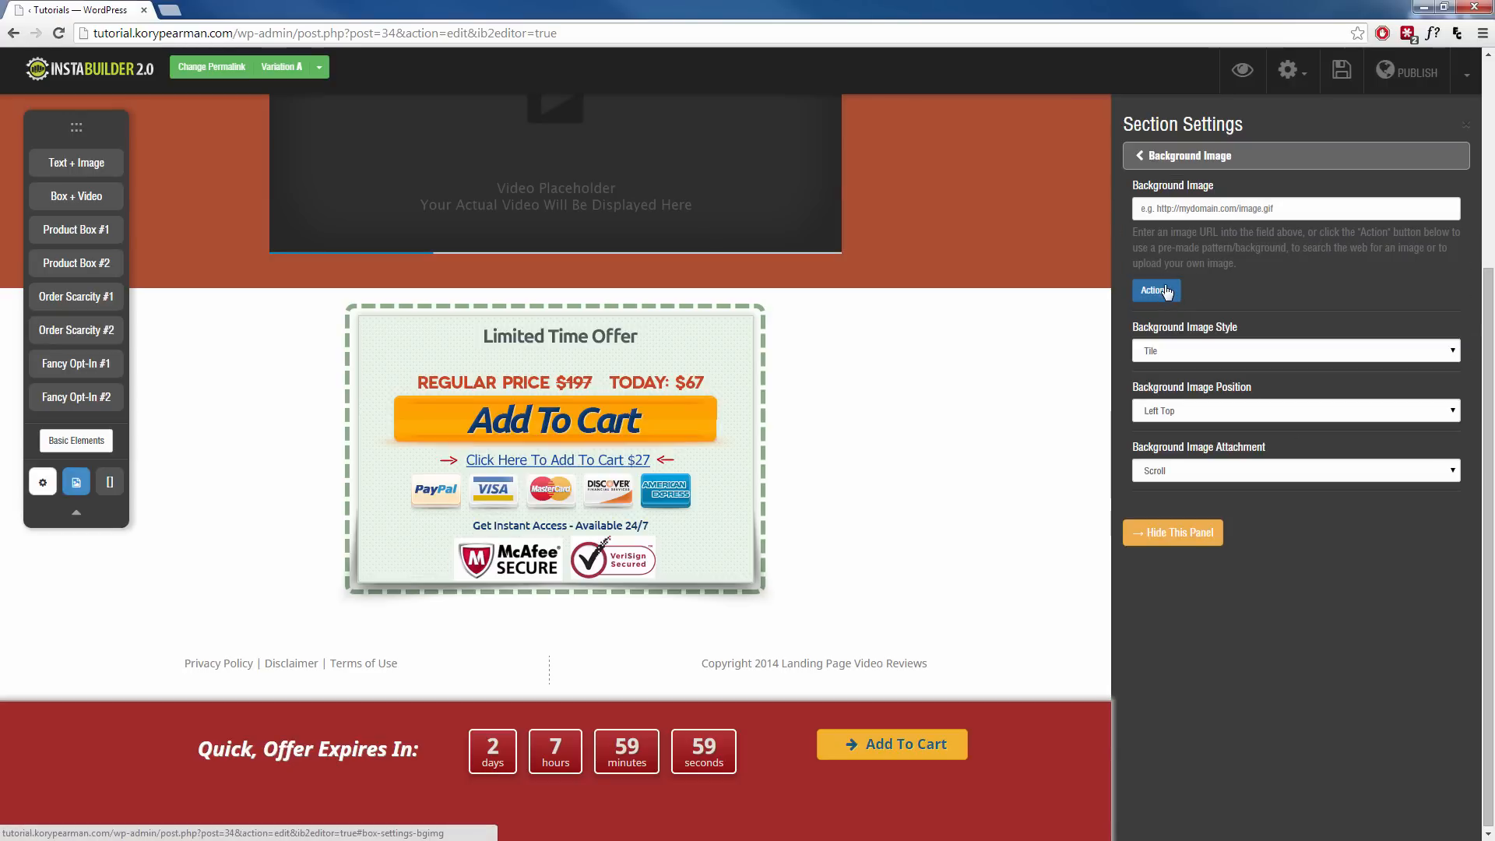
left_click(1160, 292)
left_click(1176, 319)
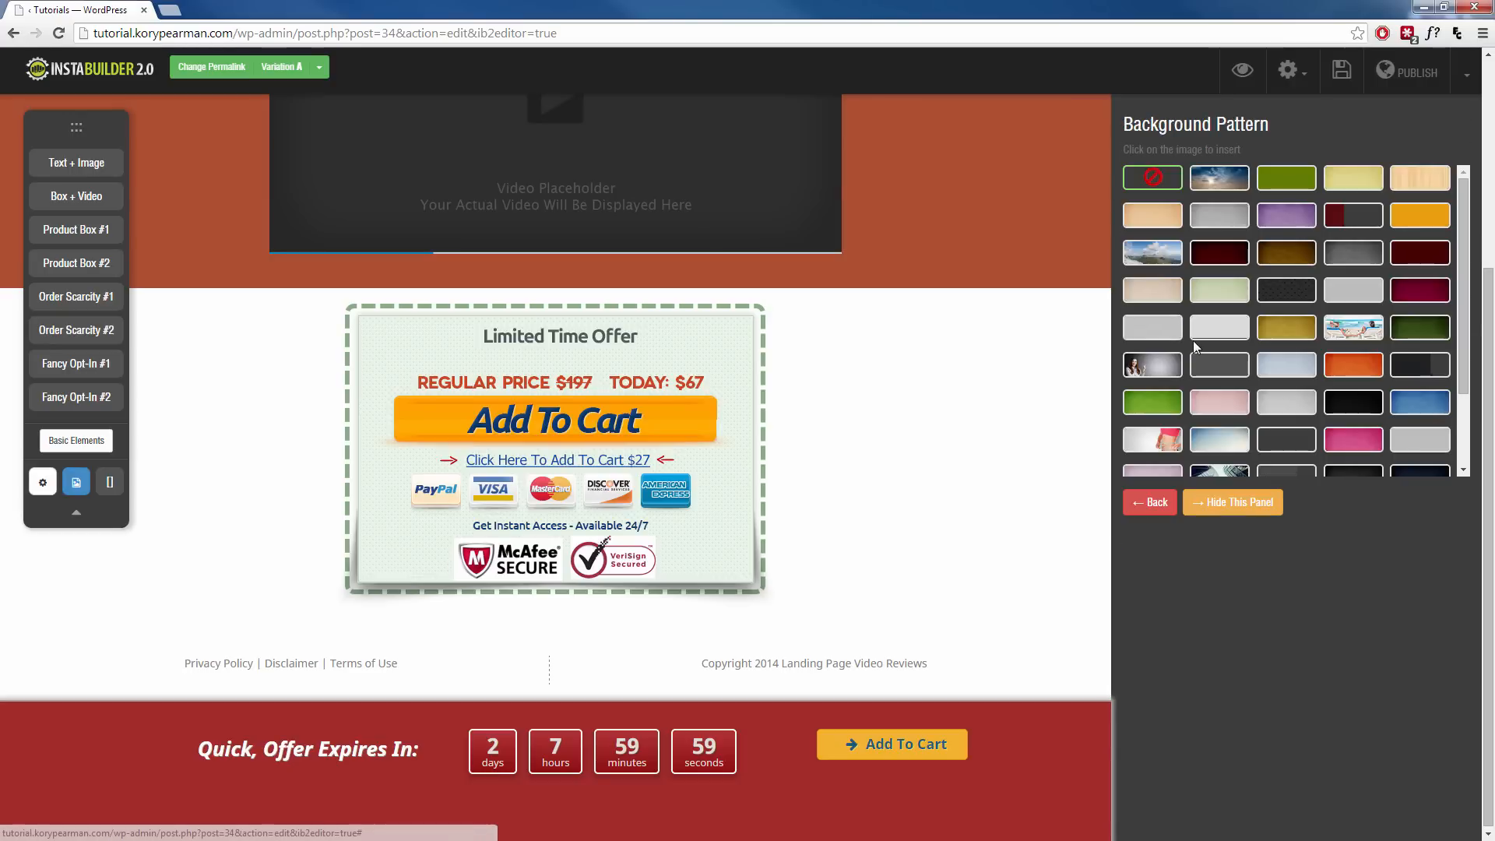
left_click(1146, 218)
left_click(1219, 187)
left_click(1293, 187)
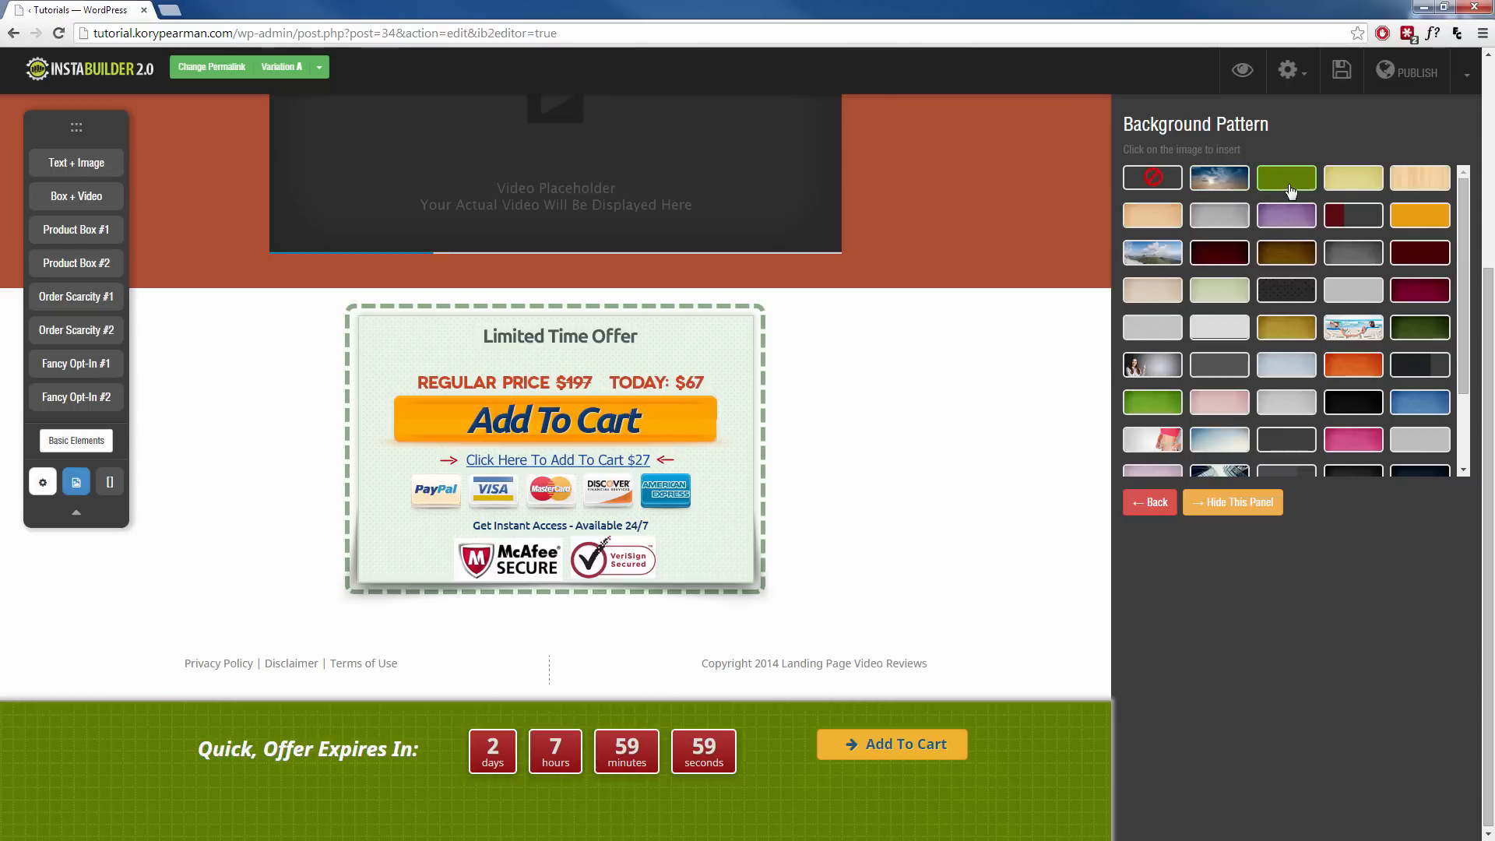
left_click(1359, 190)
left_click(1414, 190)
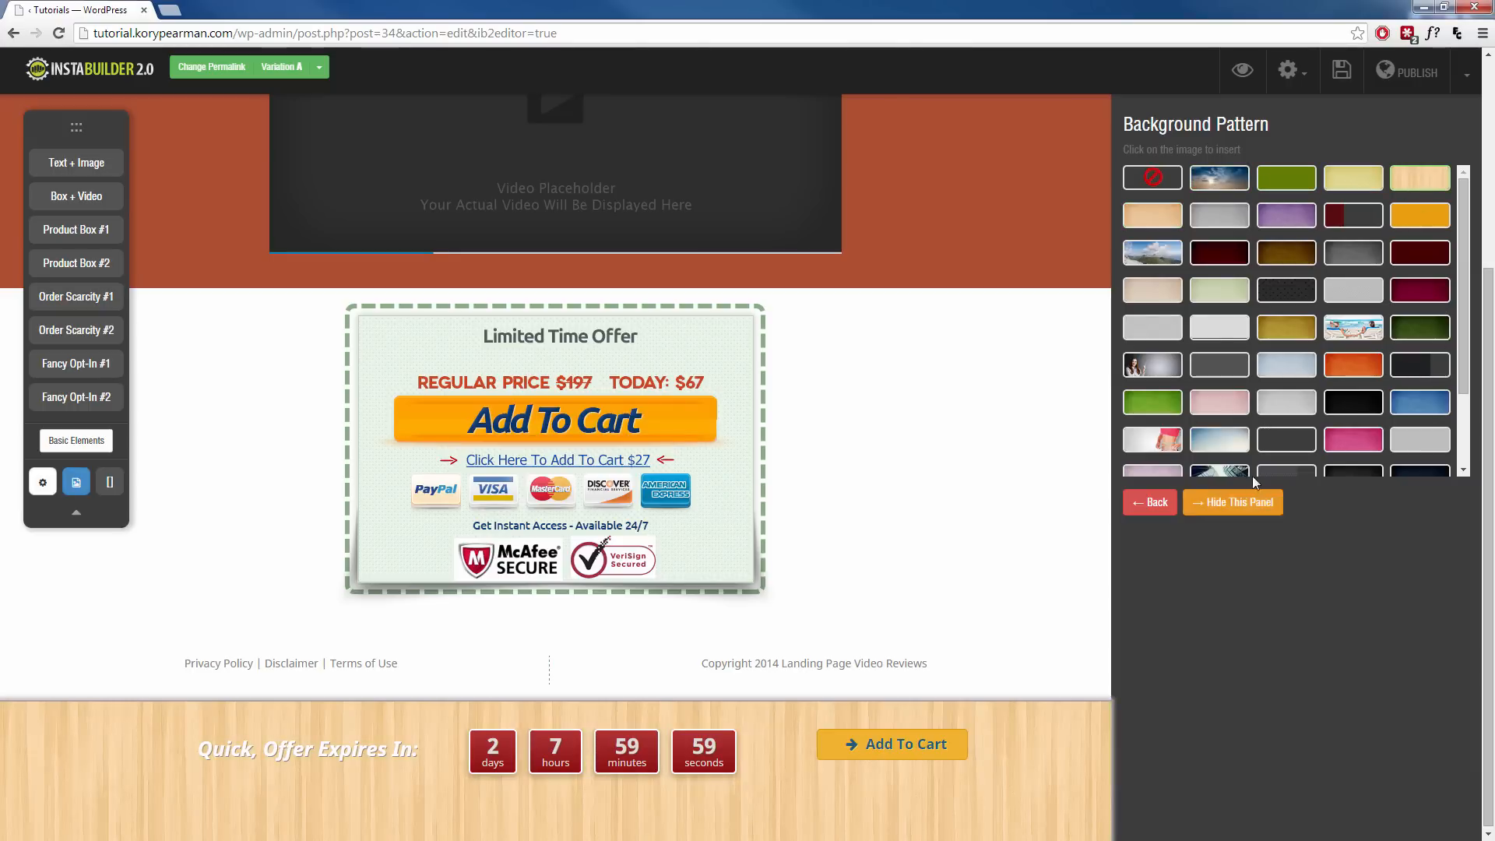
left_click(1163, 291)
left_click(1172, 227)
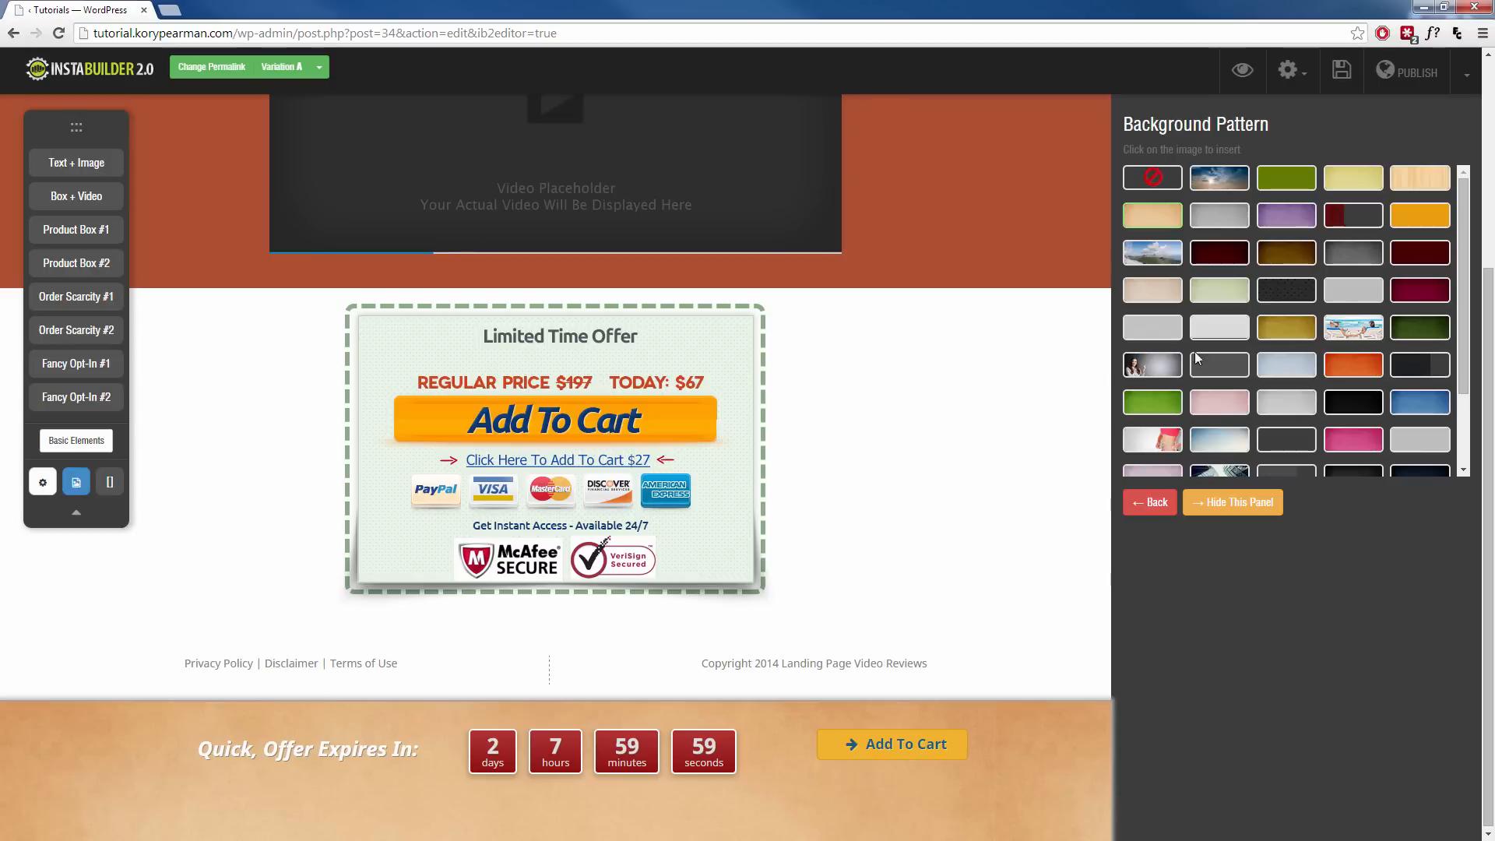
left_click(1232, 506)
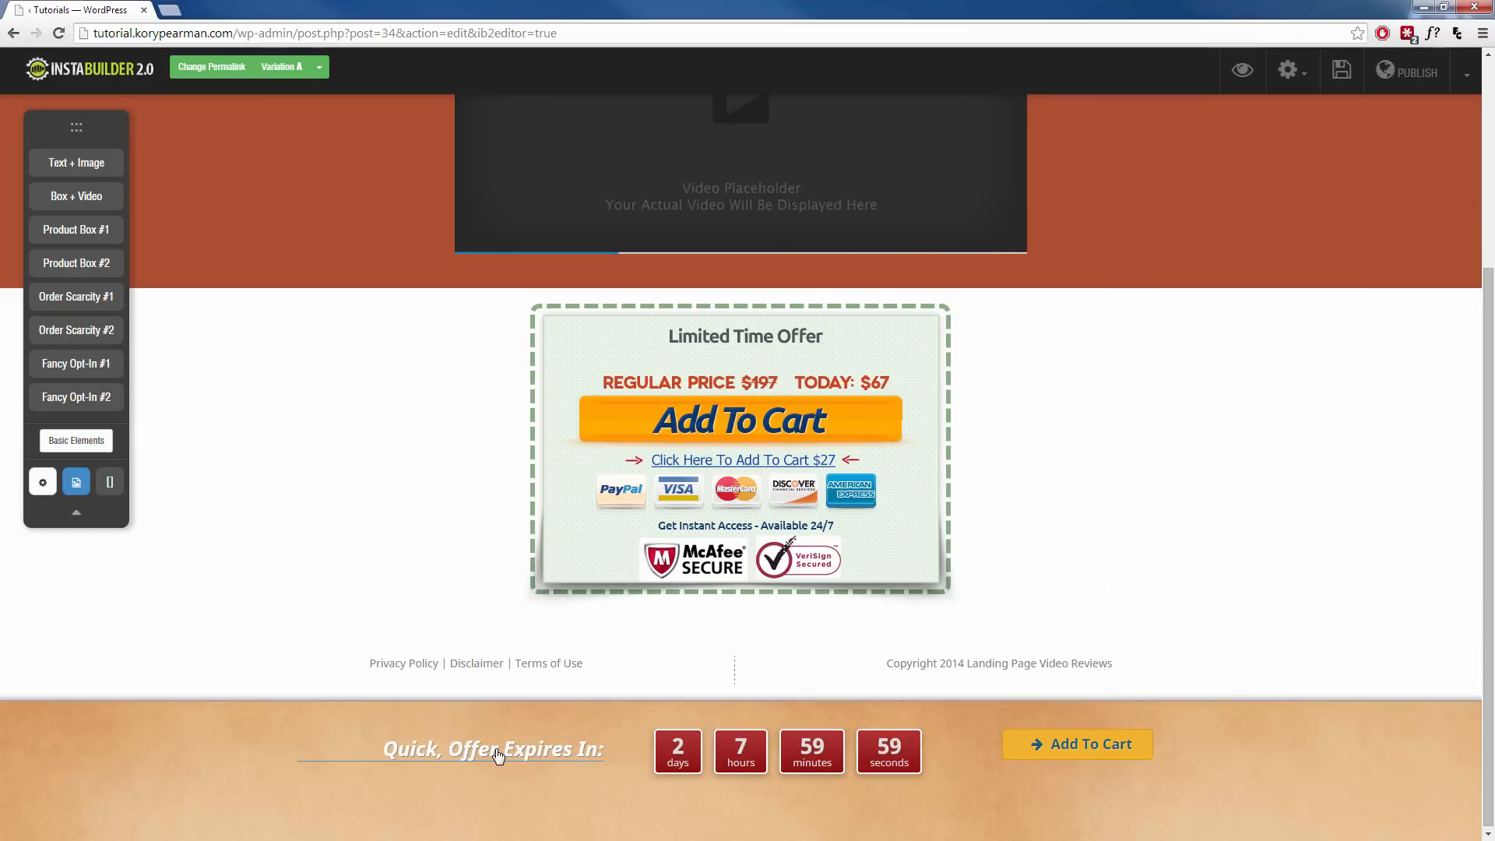
mouse_move(486, 759)
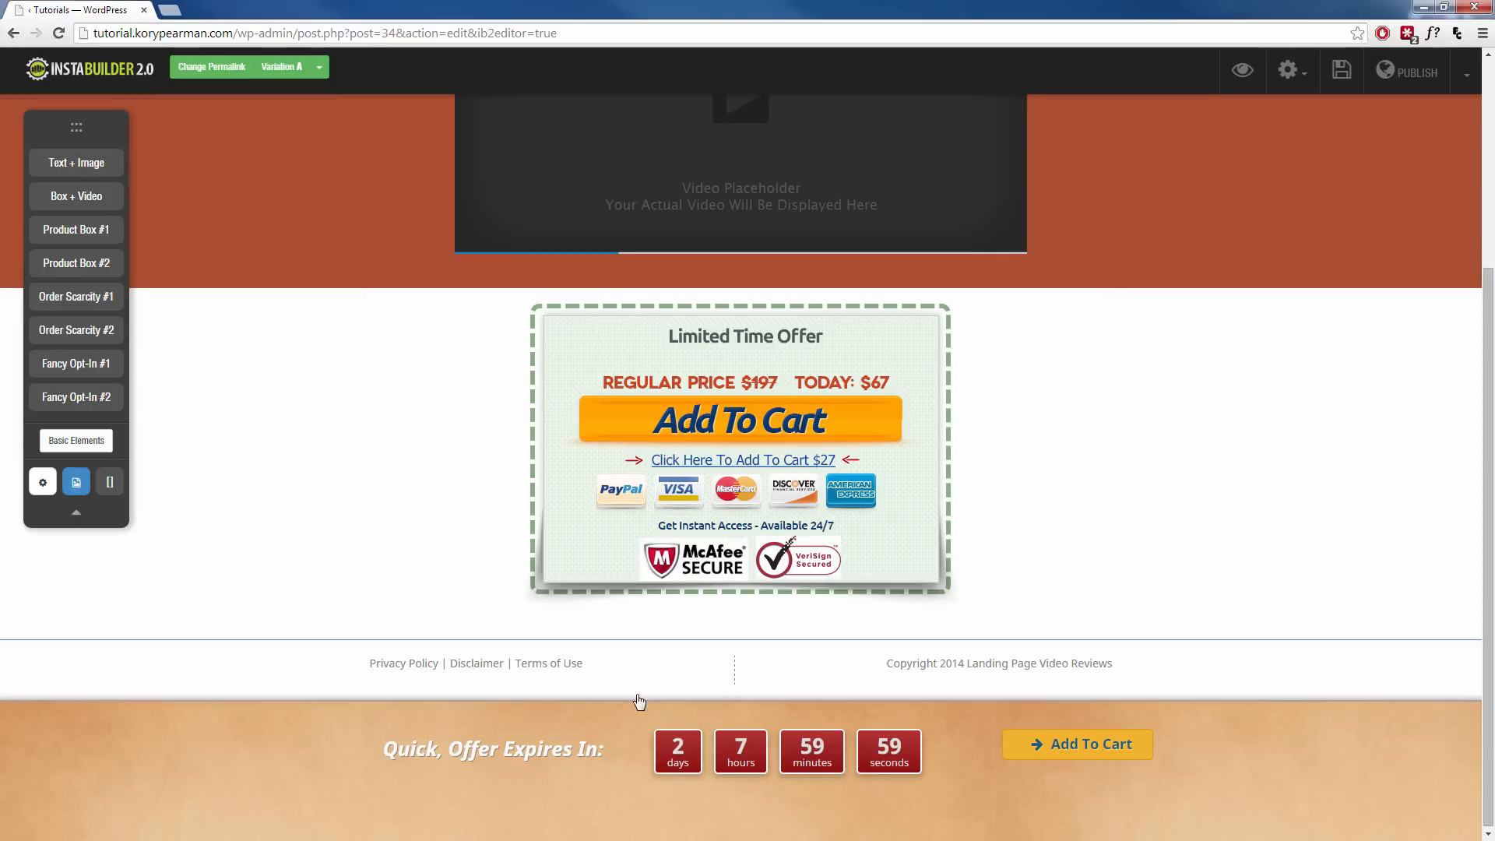
Switch the element palette to basic elements, try a title text element at the top of the bottom slider, and delete it
left_click(44, 482)
left_click(76, 441)
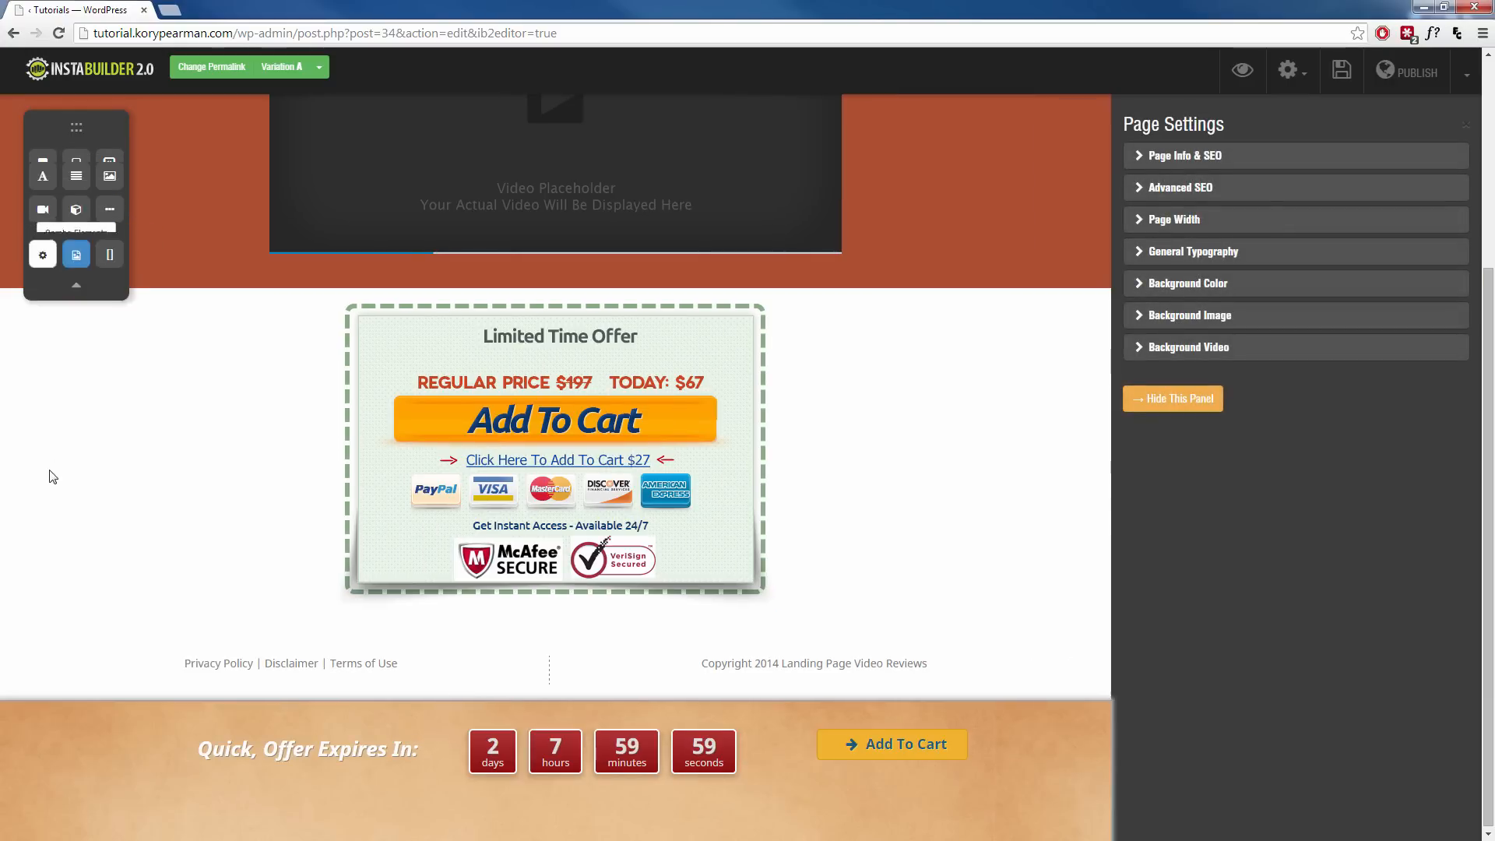
left_click(1175, 399)
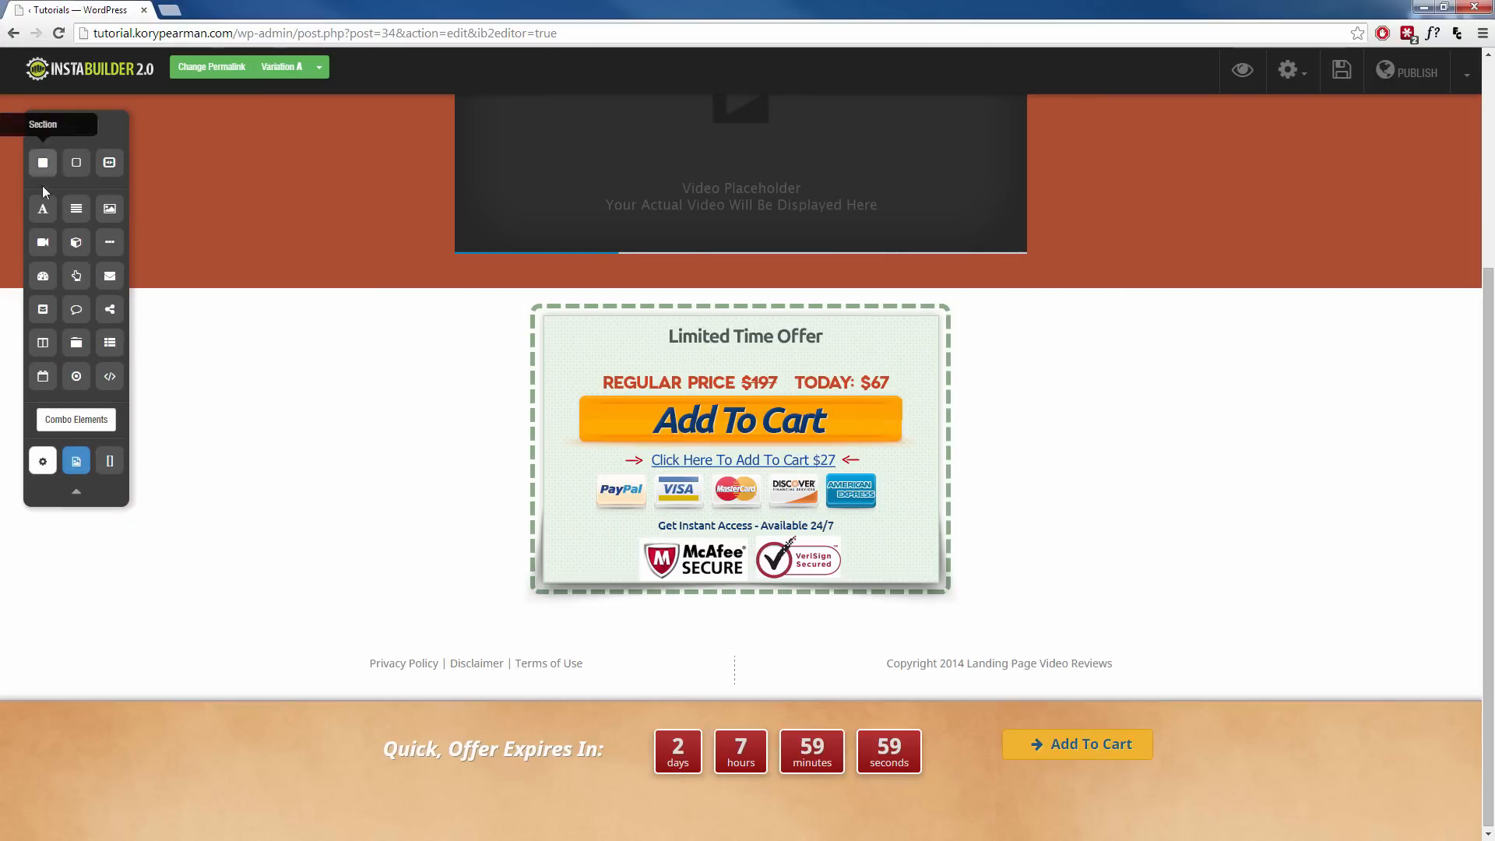
left_click_drag(43, 209, 768, 736)
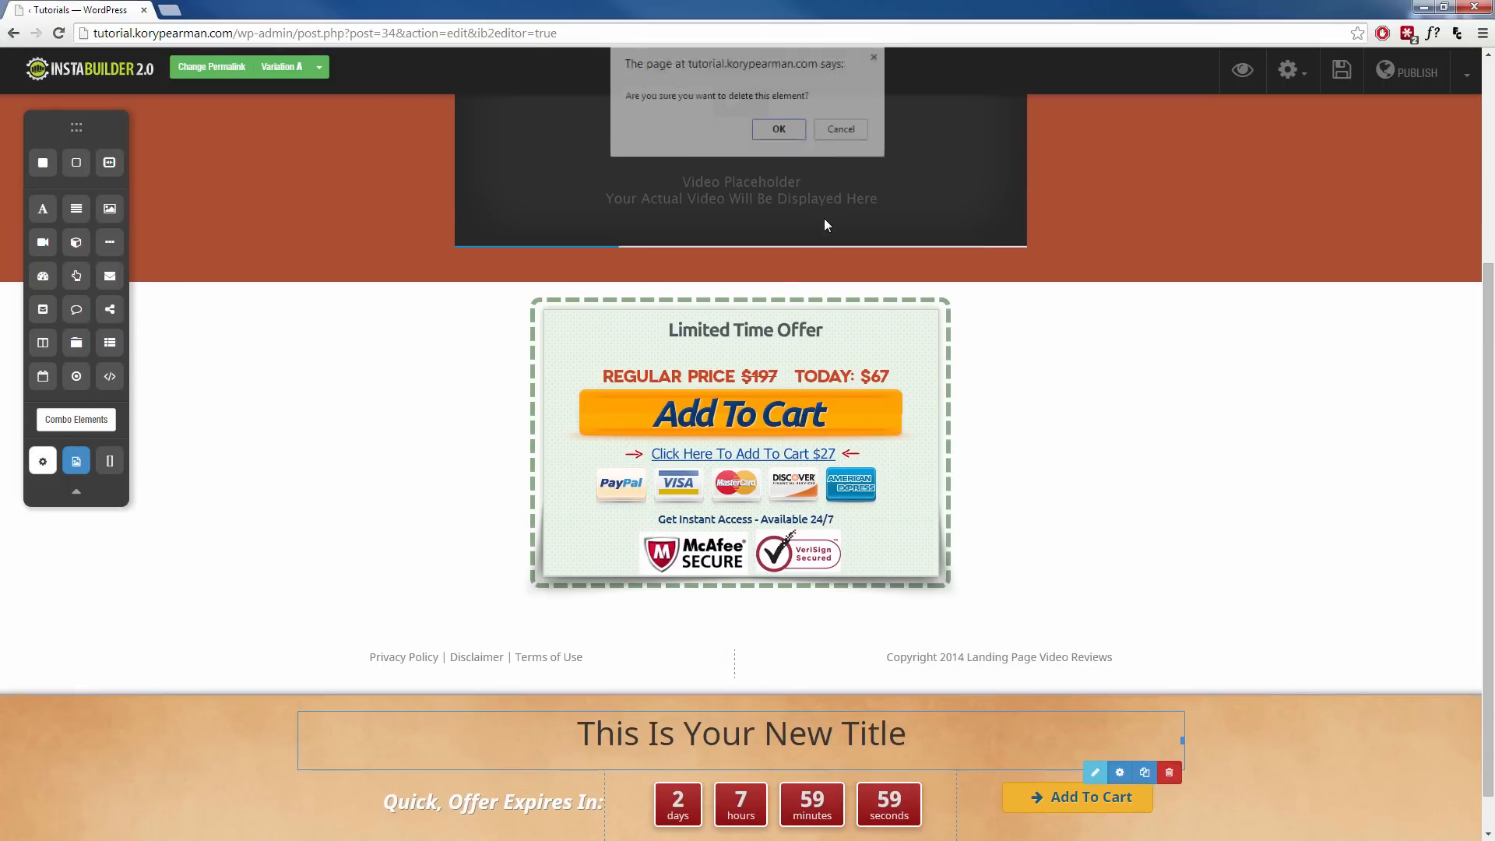
left_click(779, 131)
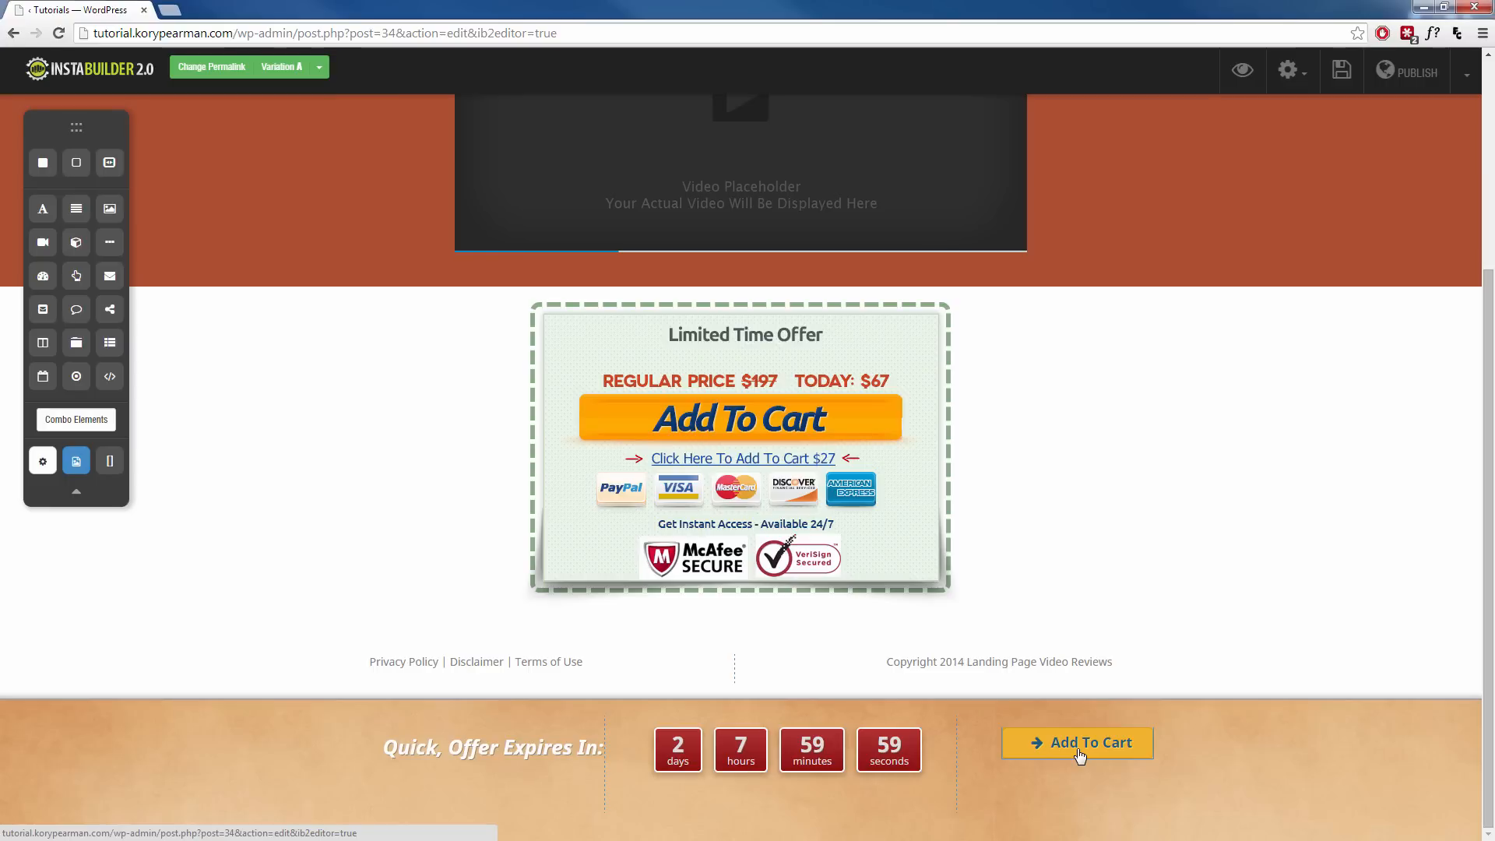
Save the sales page and preview it, examining the bottom slider while moving through the page, and close the preview
left_click(1342, 82)
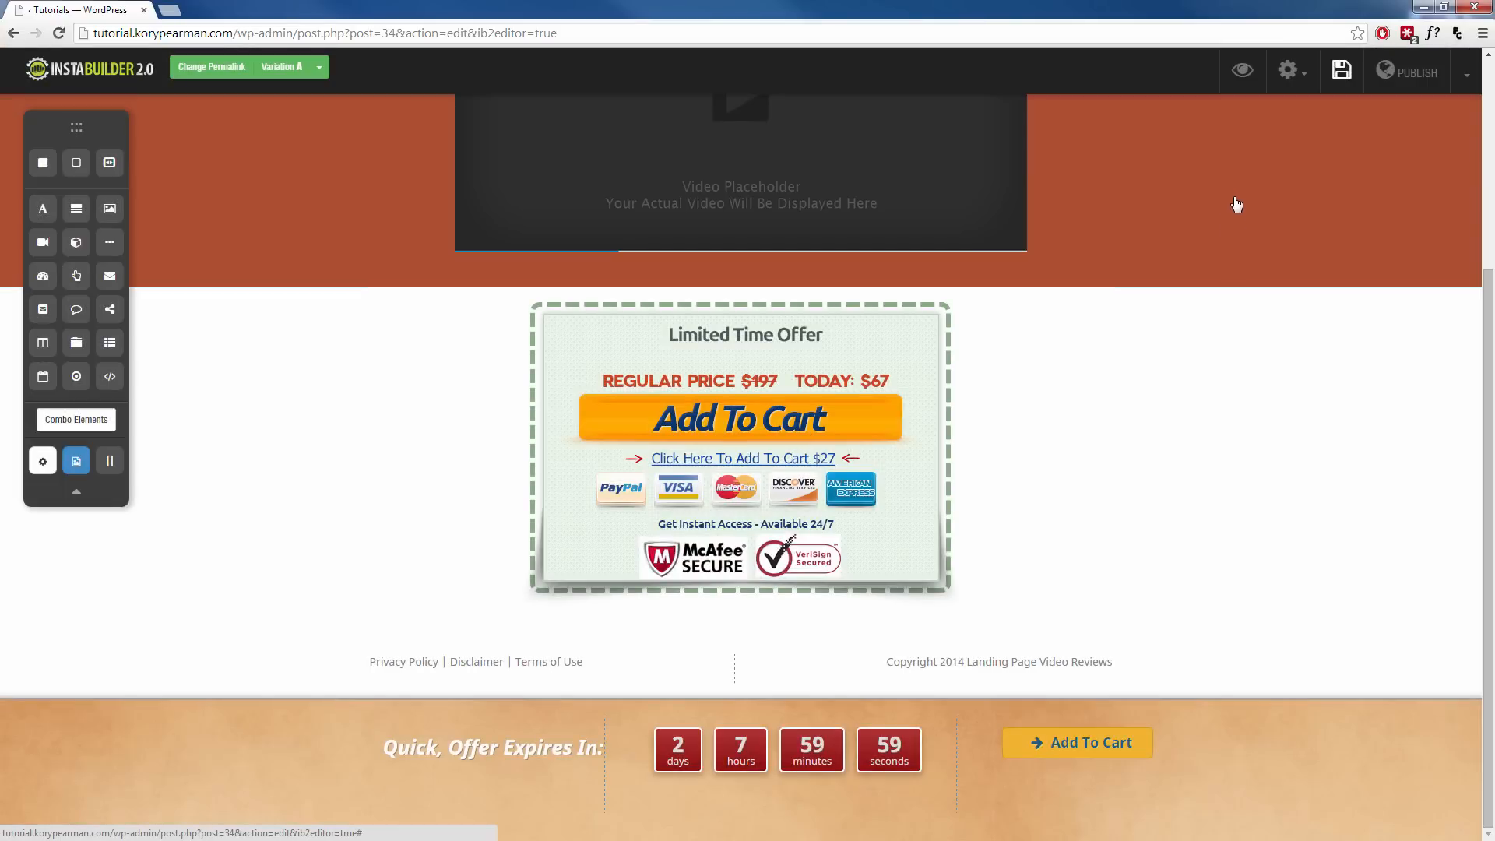
left_click(1243, 75)
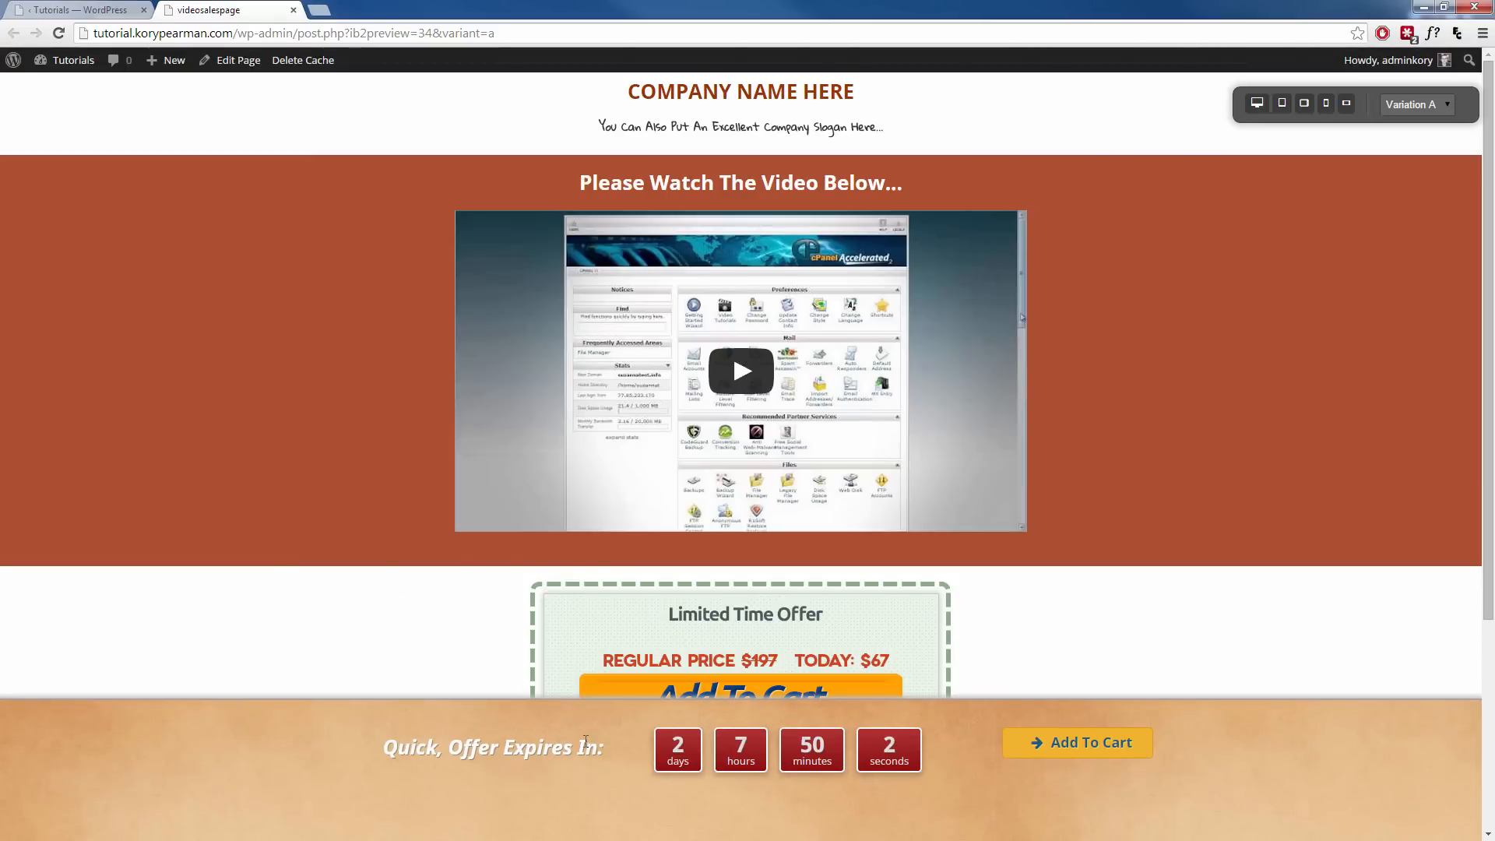
scroll(410, 615, "down", 2)
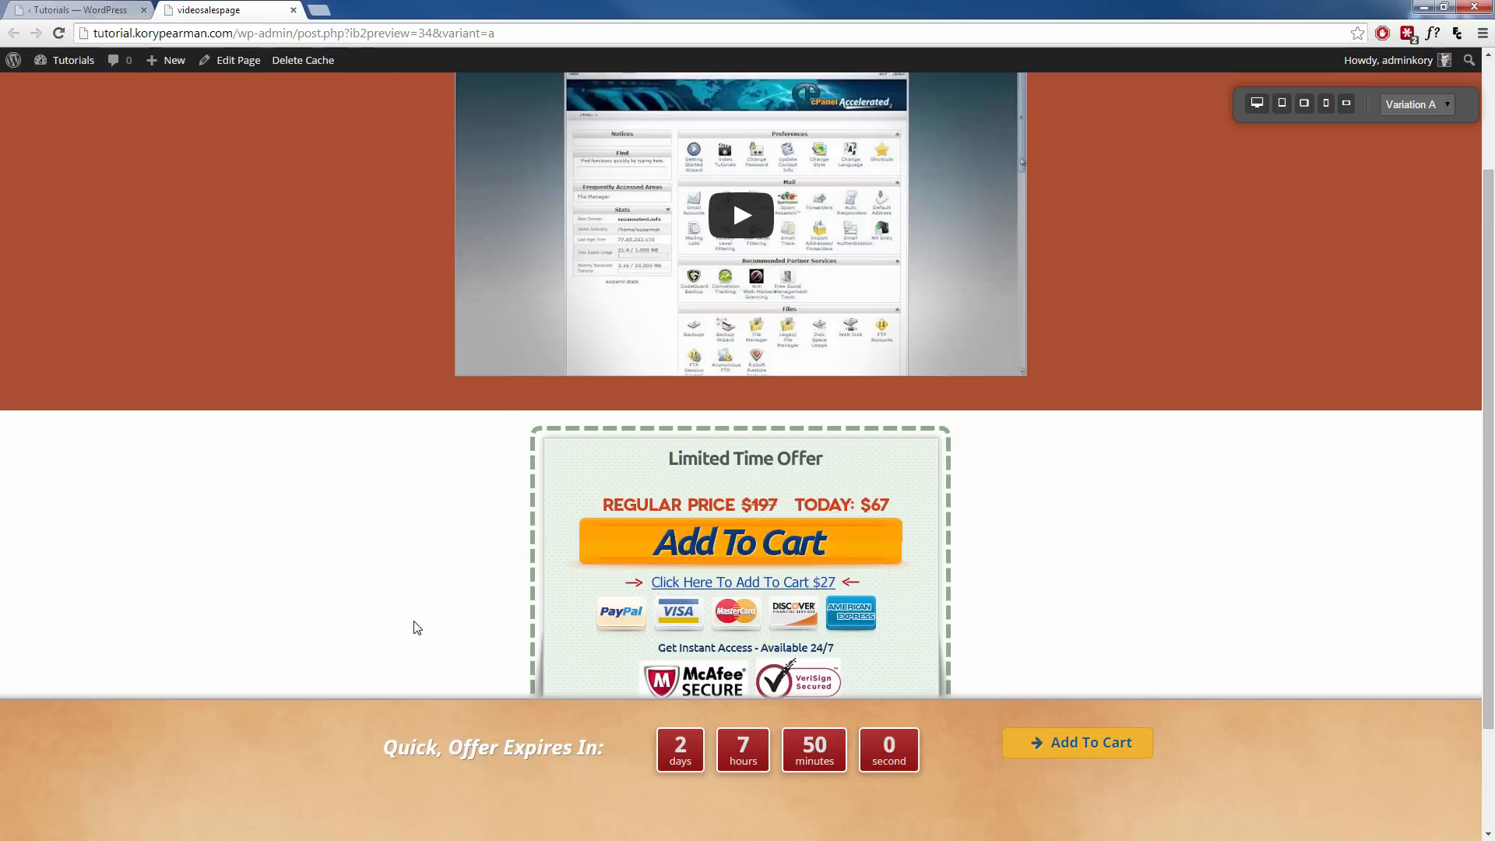
scroll(416, 627, "down", 2)
scroll(419, 631, "up", 4)
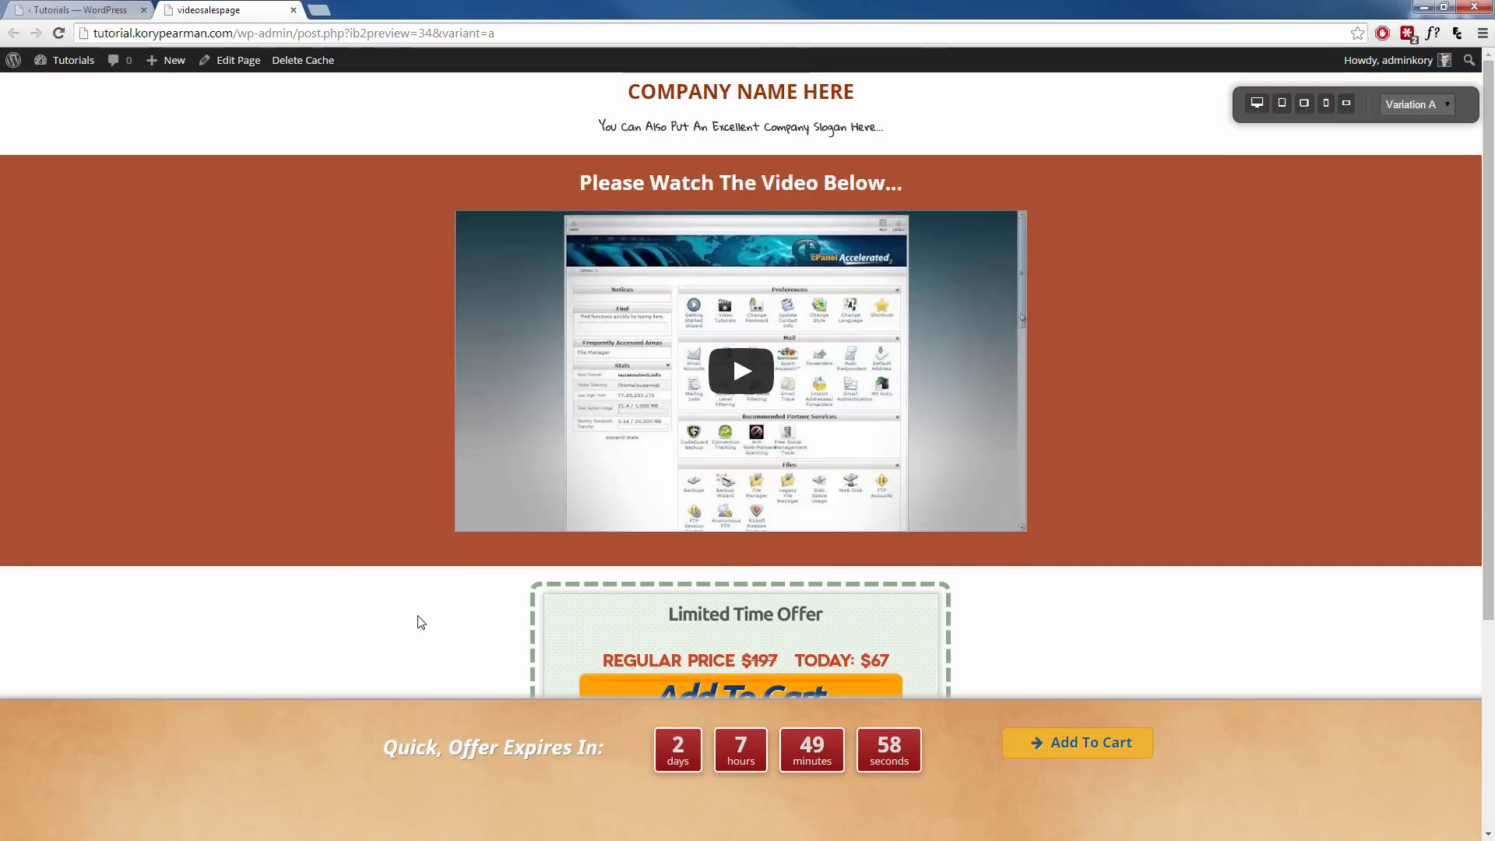
scroll(378, 543, "down", 4)
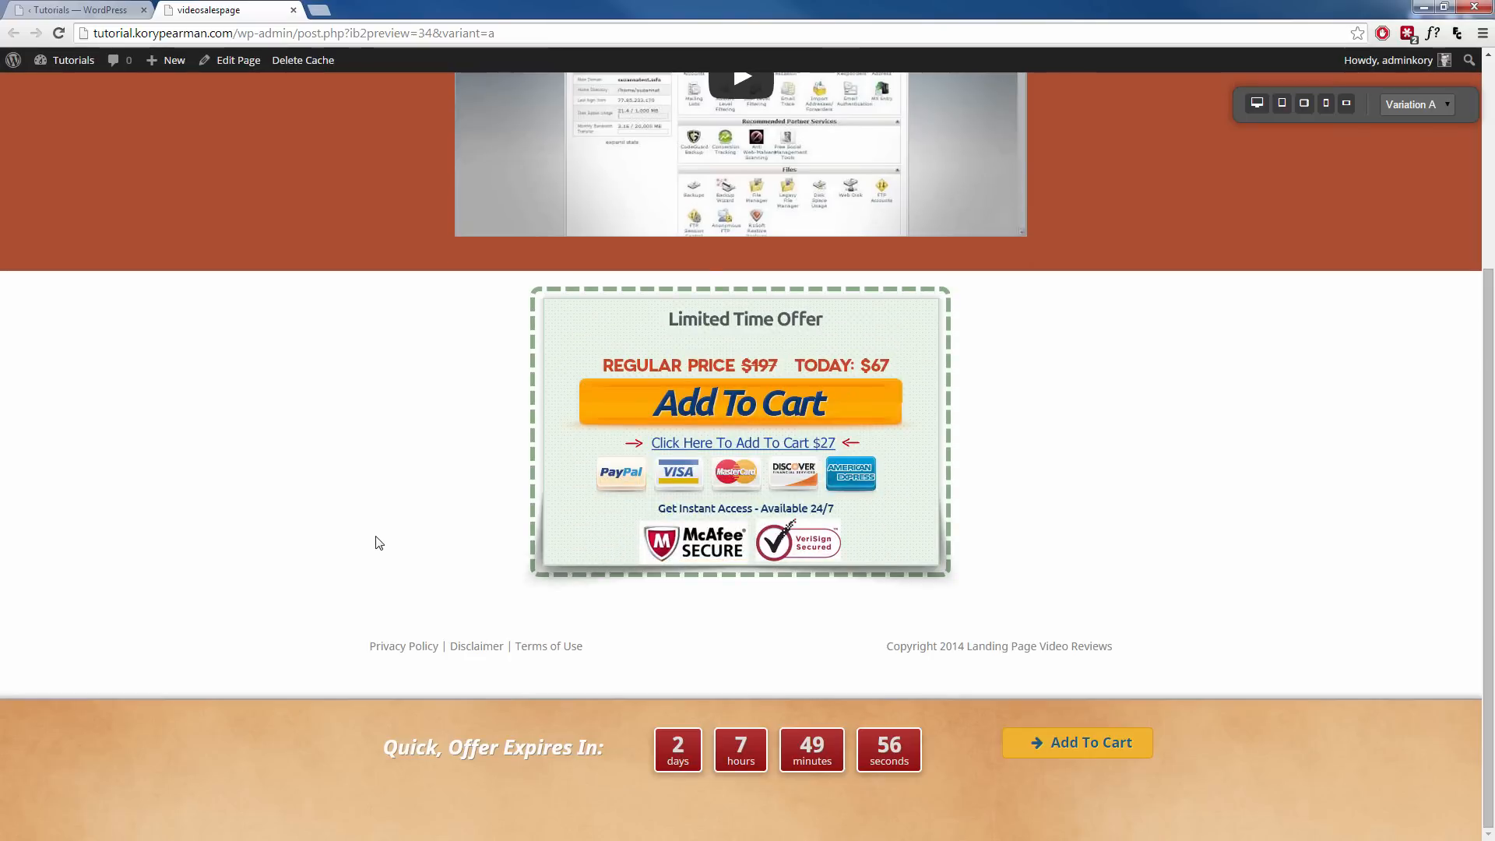
scroll(378, 543, "up", 2)
scroll(379, 542, "down", 2)
scroll(534, 669, "up", 4)
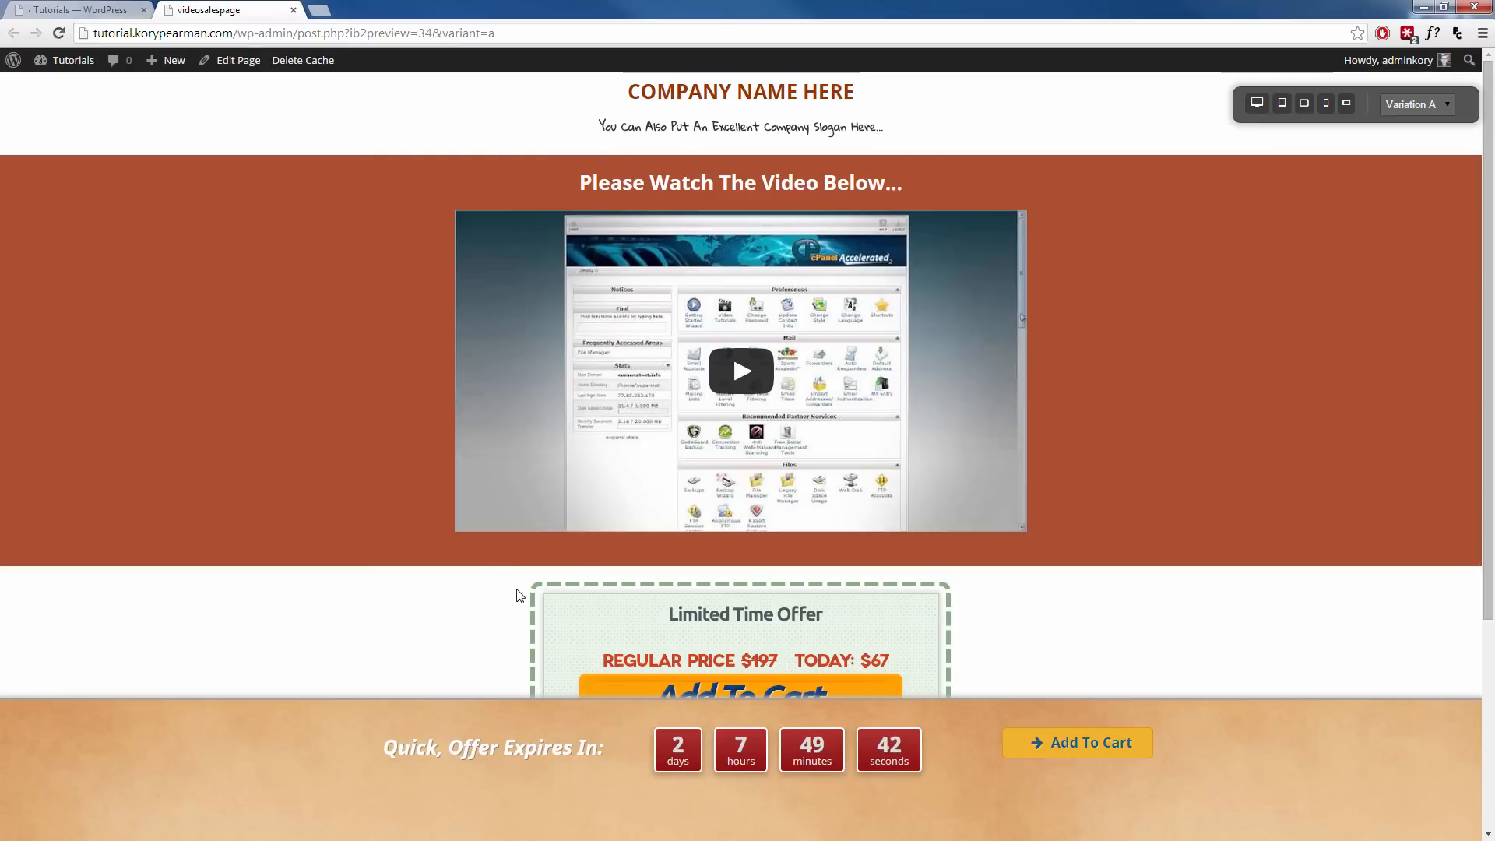
left_click(293, 11)
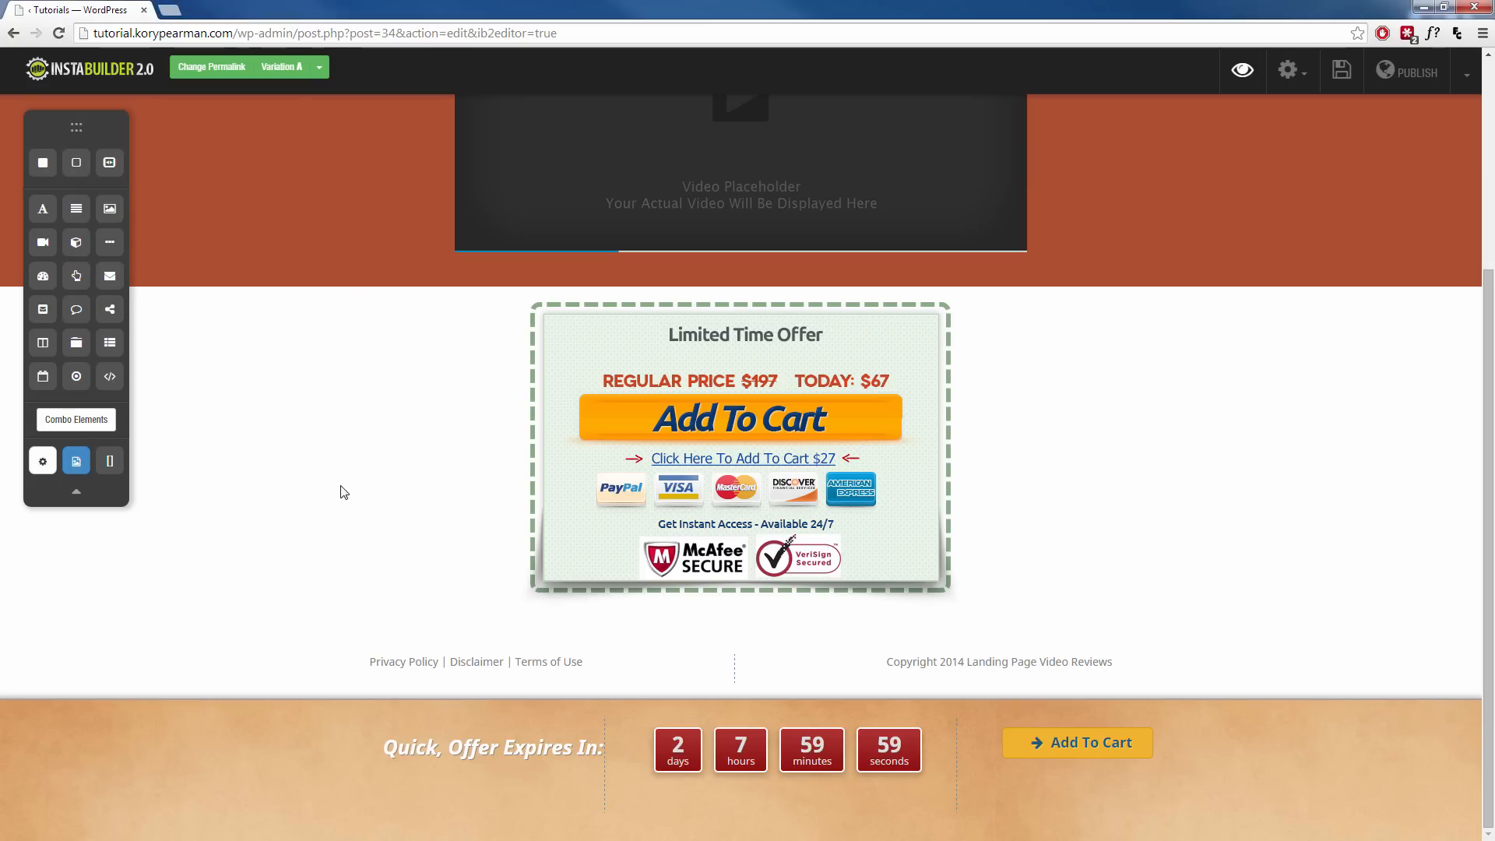